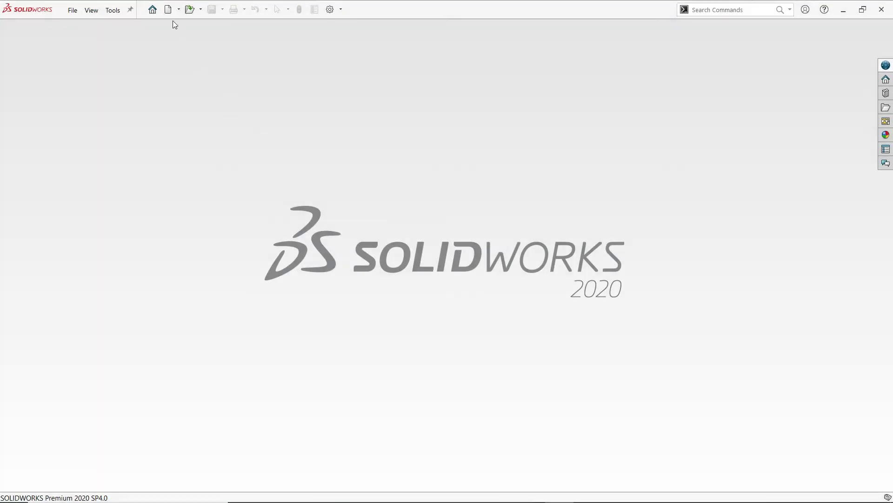
Create a new blank part document from the Part template.
{"action": "left_click", "coordinate": [171, 13]}
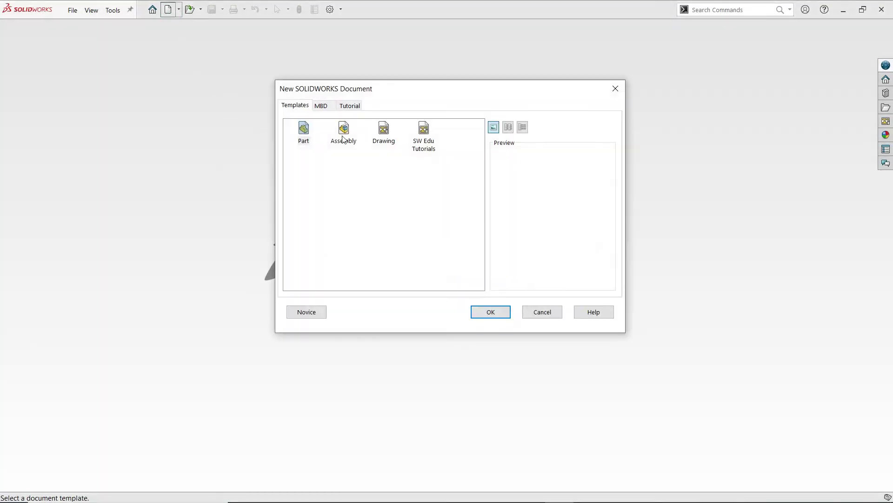
{"action": "left_click", "coordinate": [308, 135]}
{"action": "left_click", "coordinate": [484, 311]}
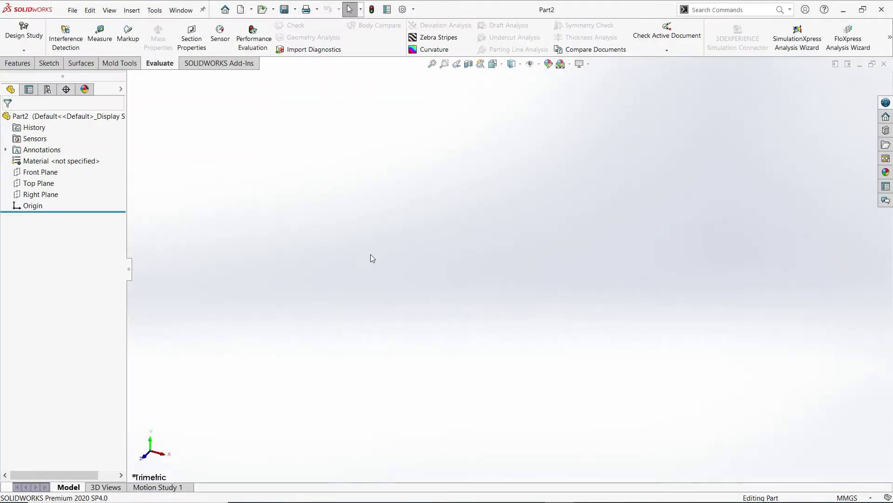
Sketch a corner rectangle on the Top Plane starting at the origin.
{"action": "left_click", "coordinate": [49, 63]}
{"action": "left_click", "coordinate": [13, 37]}
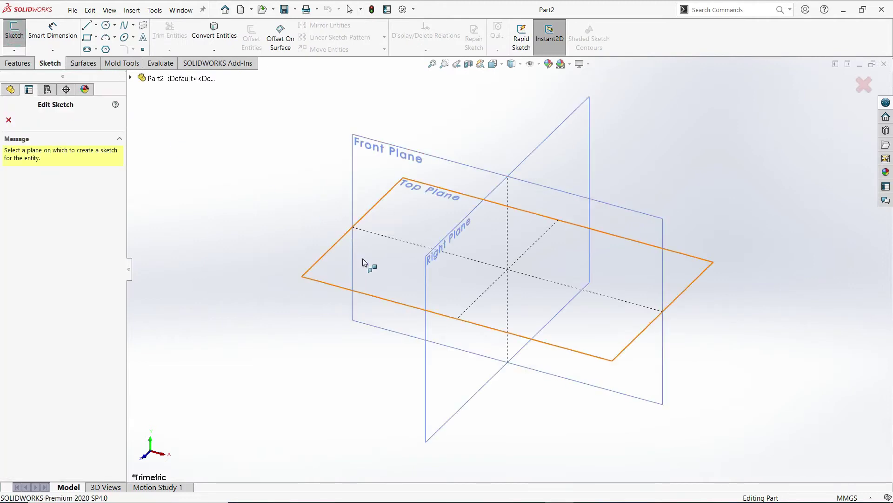
{"action": "left_click", "coordinate": [337, 254]}
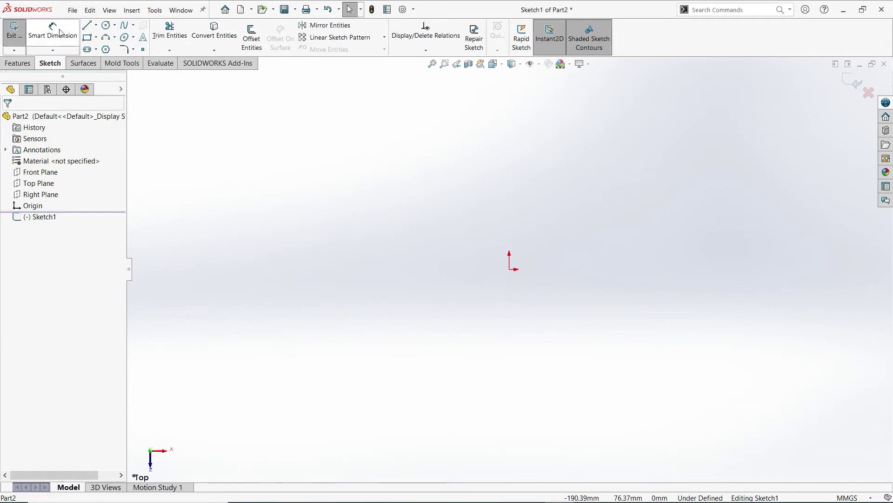
{"action": "left_click", "coordinate": [87, 37]}
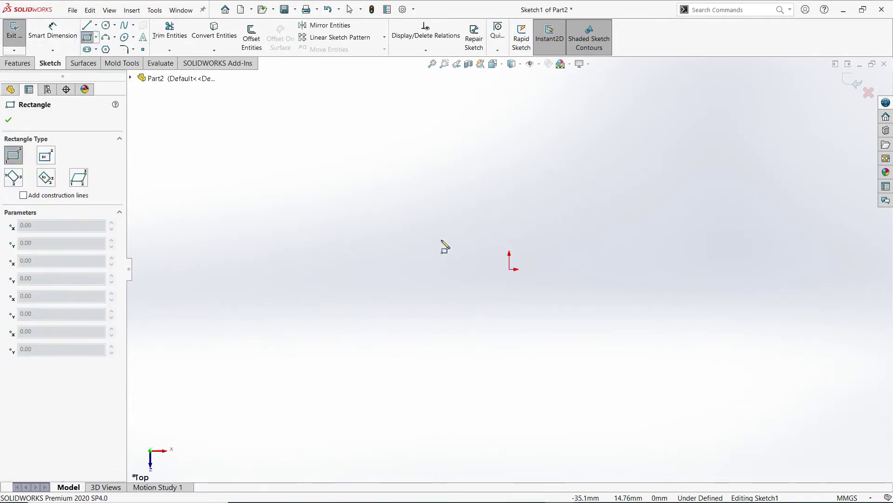
{"action": "left_click", "coordinate": [507, 272]}
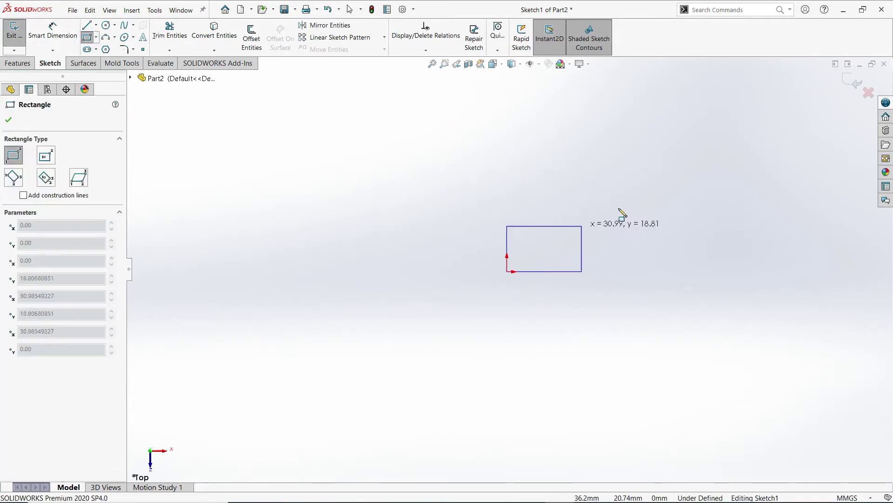
{"action": "left_click", "coordinate": [713, 160]}
Dimension the rectangle 60 mm wide and 40 mm tall.
{"action": "left_click", "coordinate": [53, 32]}
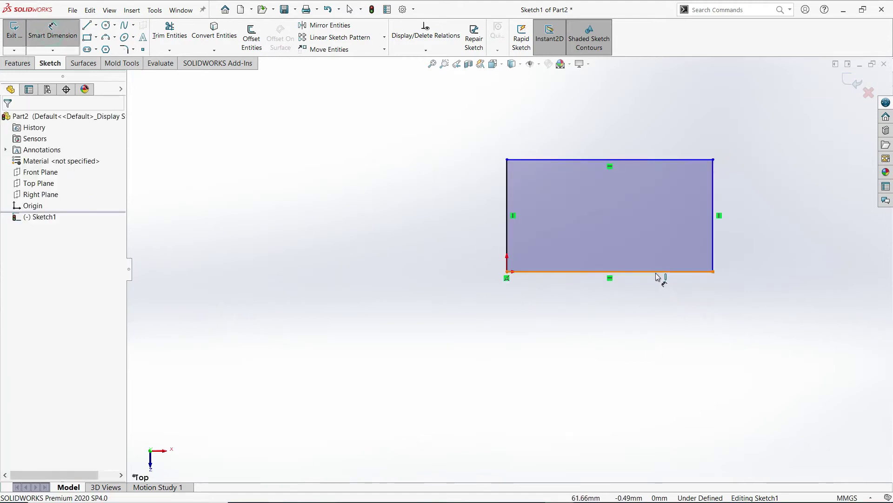
{"action": "left_click", "coordinate": [658, 272]}
{"action": "left_click", "coordinate": [611, 311]}
{"action": "type", "text": "60"}
{"action": "key", "text": "Return"}
{"action": "left_click", "coordinate": [508, 227]}
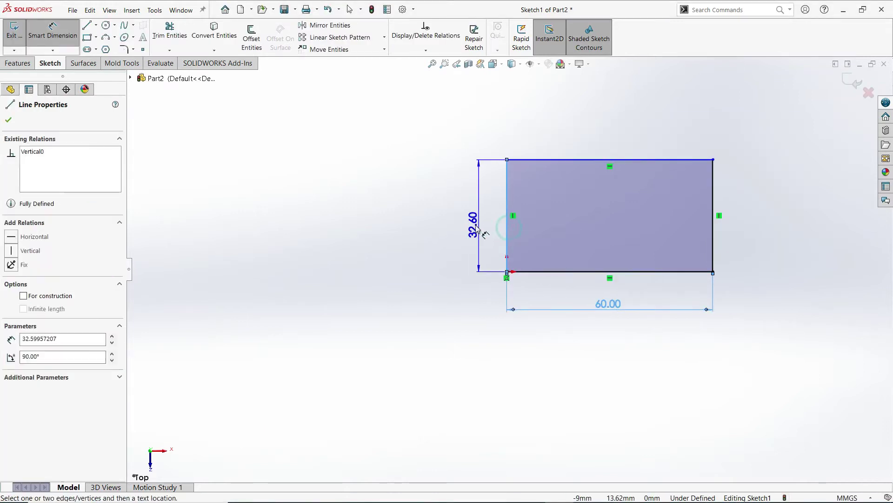
{"action": "left_click", "coordinate": [469, 227]}
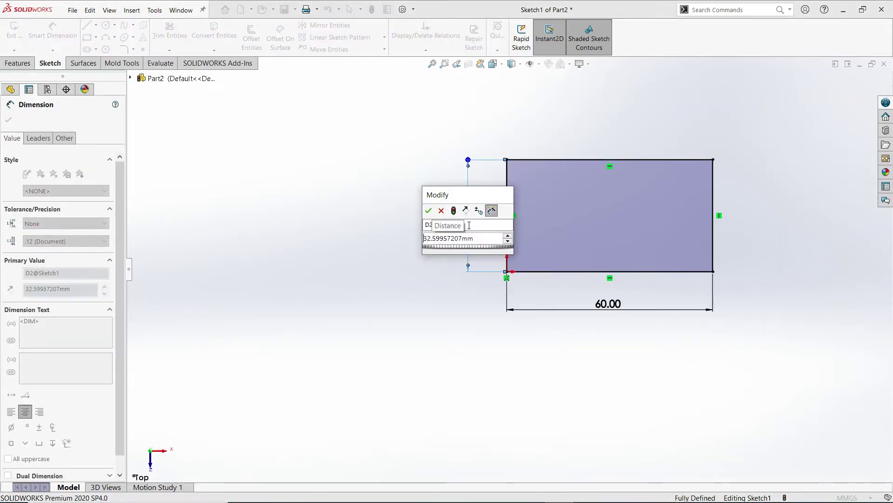
{"action": "left_click_drag", "start_coordinate": [483, 240], "coordinate": [418, 244]}
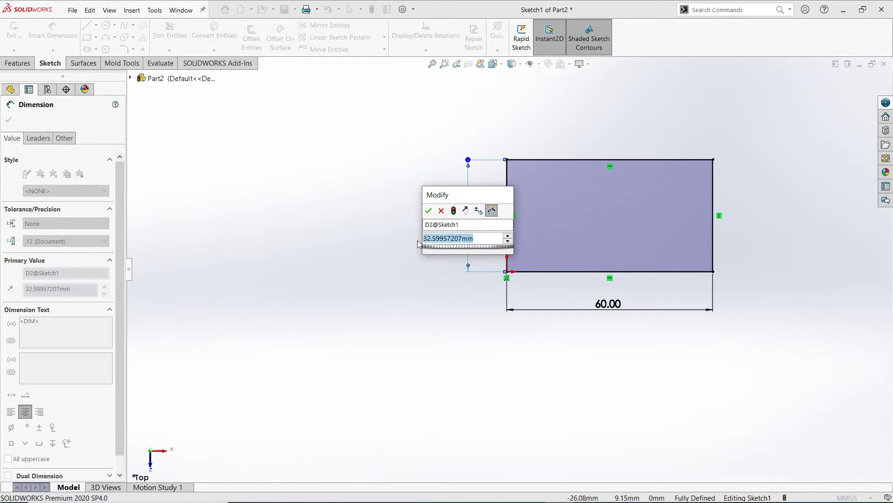
{"action": "type", "text": "40"}
{"action": "key", "text": "Return"}
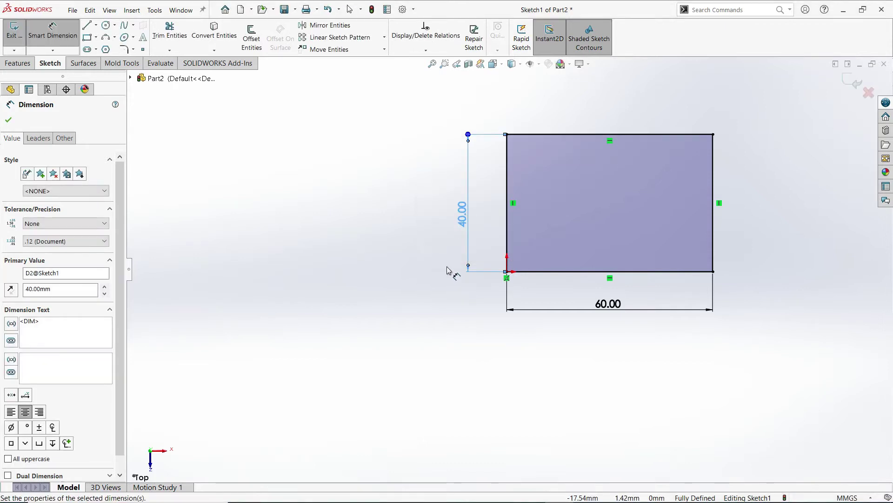
{"action": "left_click", "coordinate": [428, 269]}
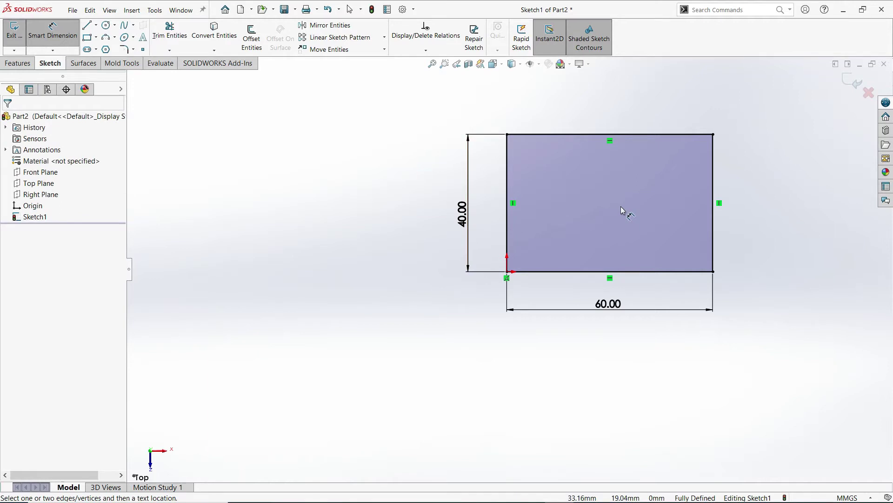
Extrude the 60 × 40 rectangle 40 mm into Boss-Extrude1 and fit it in view.
{"action": "key", "text": "f"}
{"action": "left_click", "coordinate": [23, 64]}
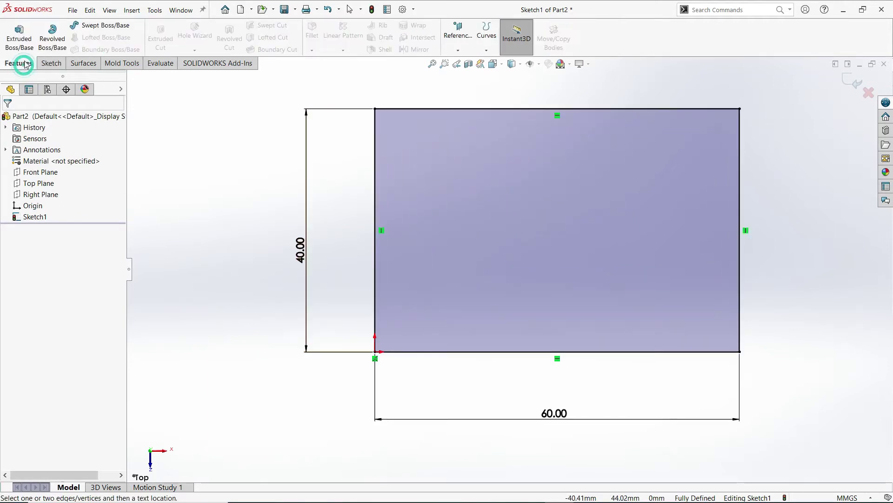
{"action": "left_click", "coordinate": [19, 36]}
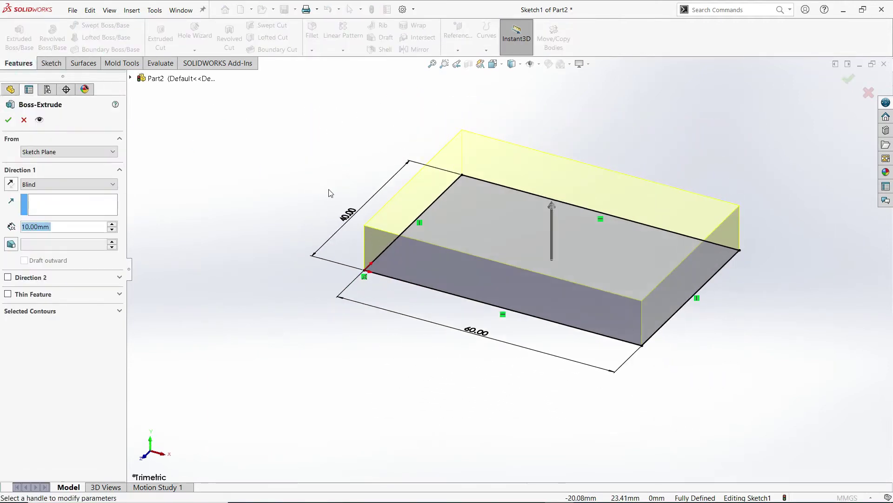
{"action": "type", "text": "40"}
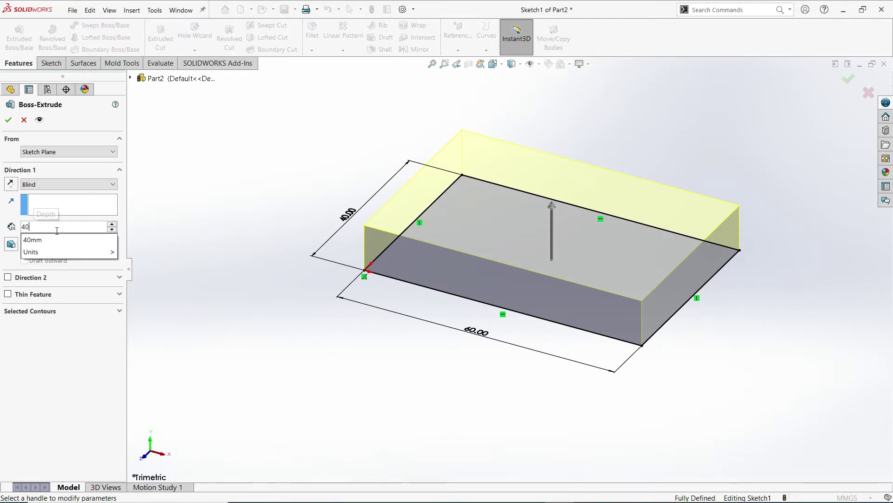
{"action": "key", "text": "Return"}
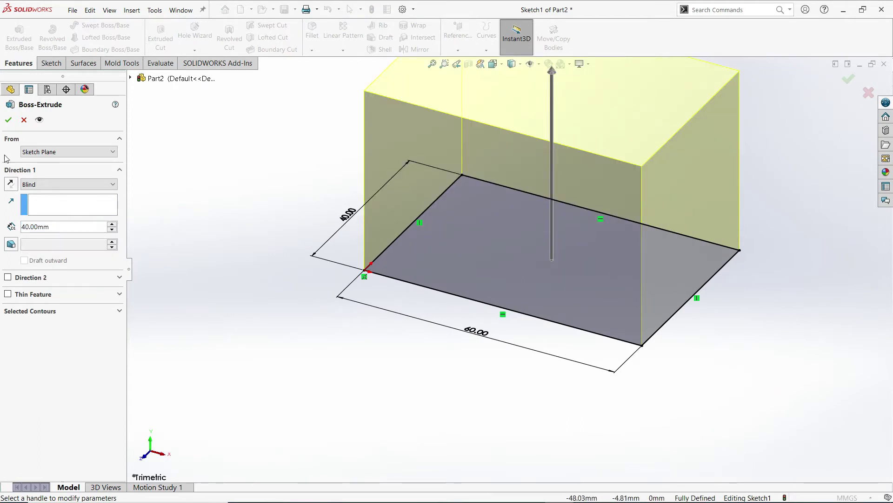
{"action": "left_click", "coordinate": [8, 121]}
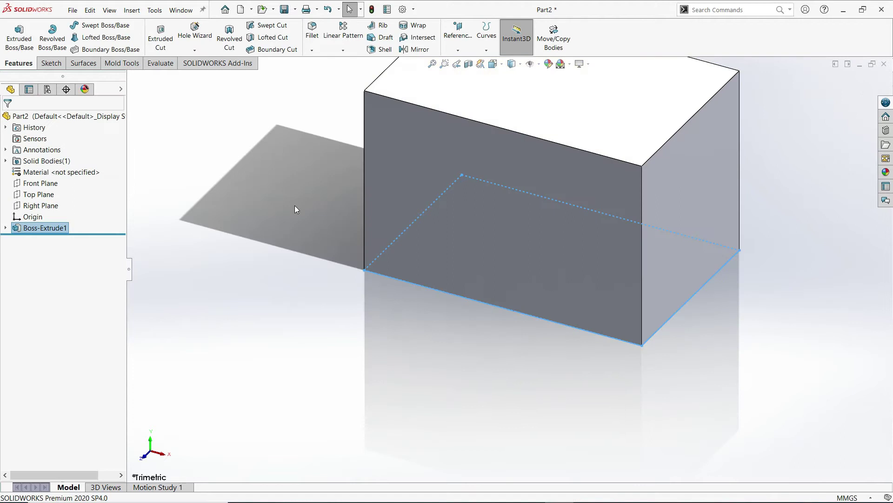
{"action": "key", "text": "f"}
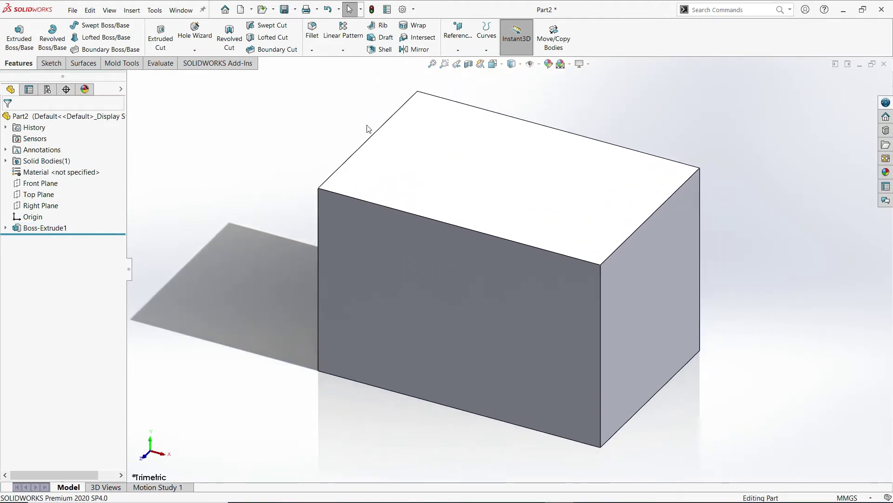
Start a vertex chamfer on the top left front corner with first distance 60 mm.
{"action": "left_click", "coordinate": [313, 51]}
{"action": "left_click", "coordinate": [328, 77]}
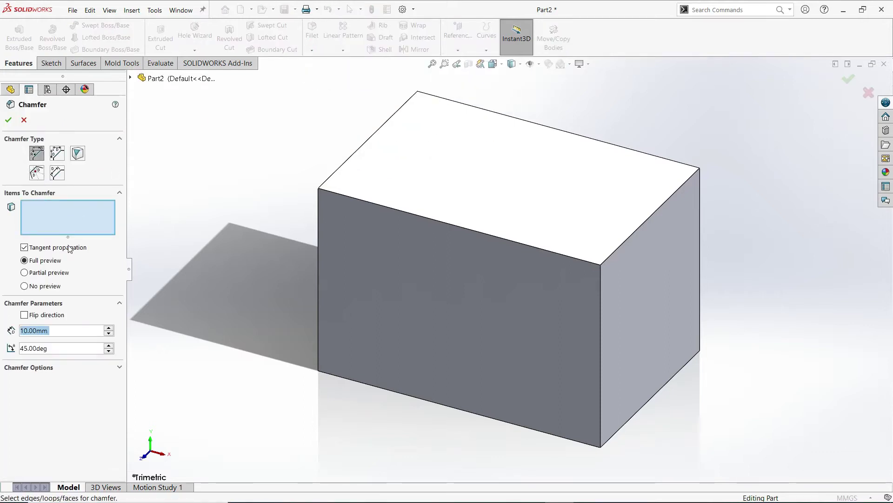
{"action": "left_click", "coordinate": [77, 155]}
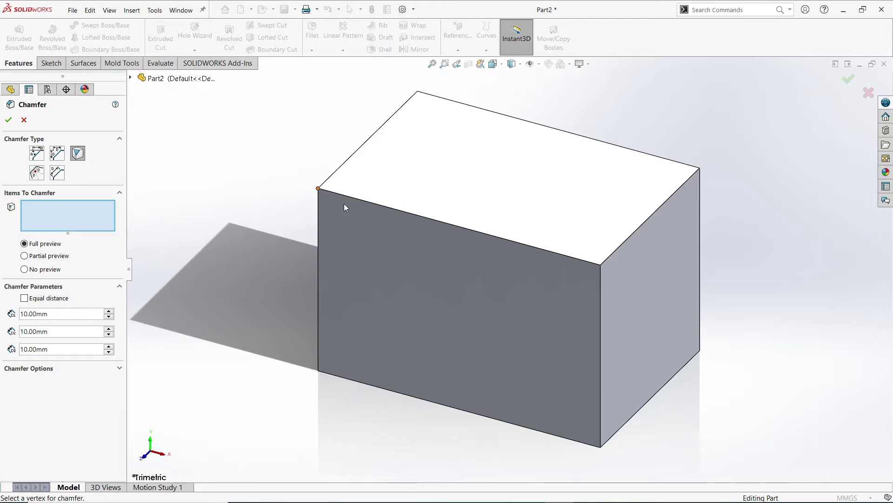
{"action": "left_click", "coordinate": [318, 188]}
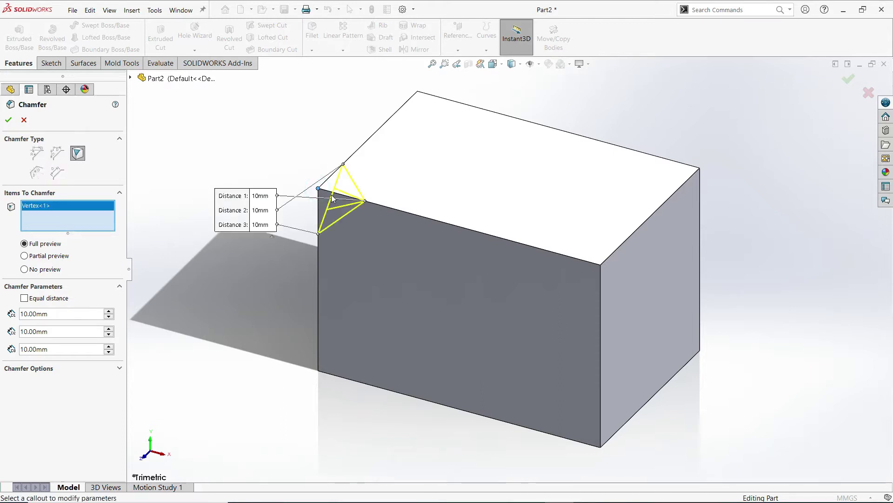
{"action": "scroll", "coordinate": [332, 194], "scroll_direction": "down", "scroll_amount": 3}
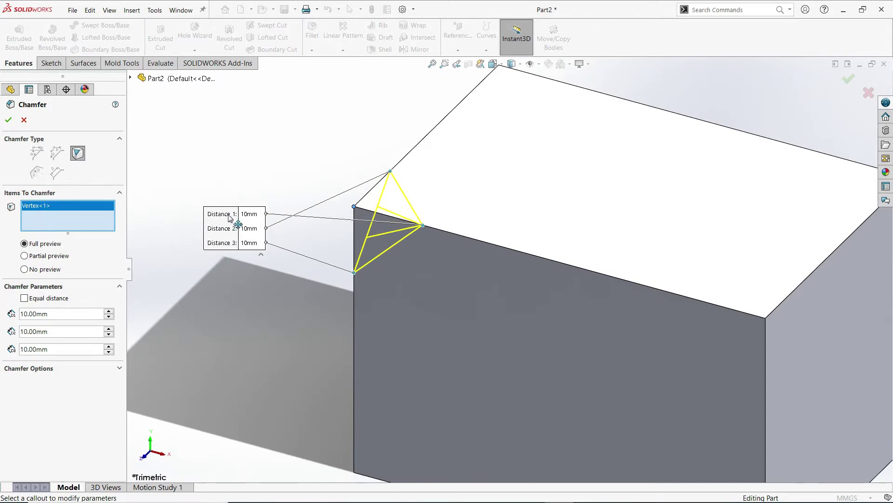
{"action": "double_click", "coordinate": [54, 318]}
{"action": "type", "text": "60"}
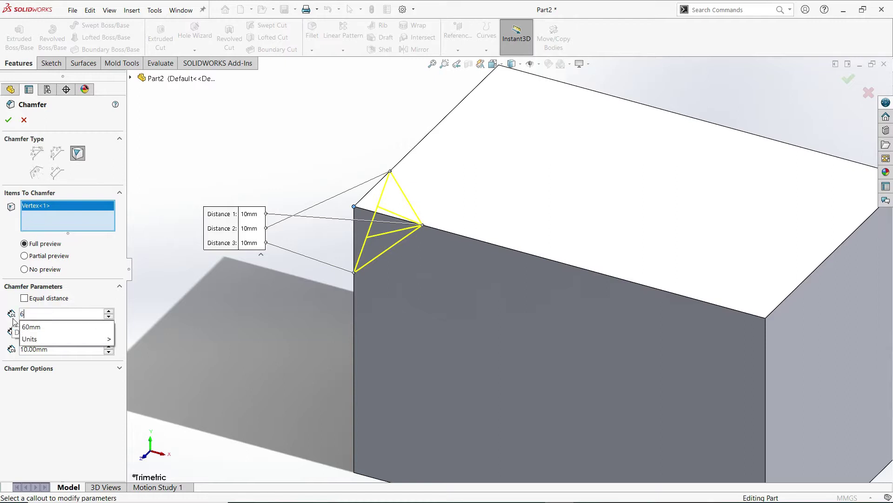
{"action": "key", "text": "Return"}
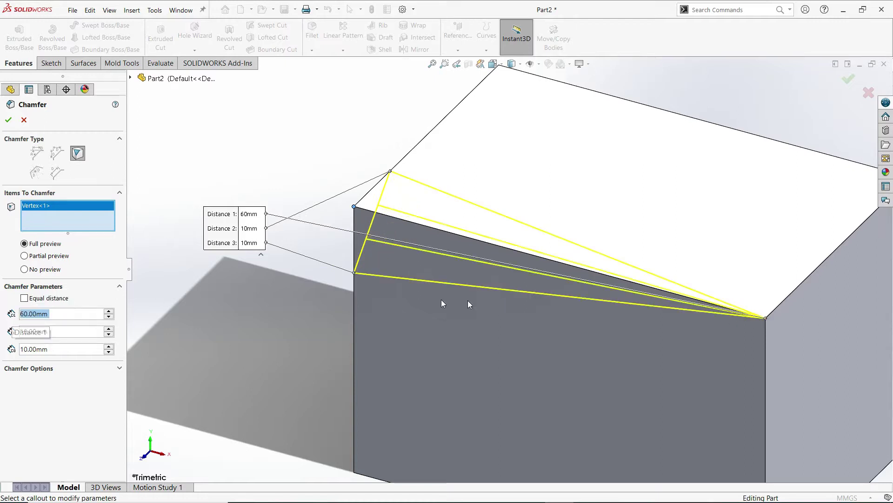
Set the second and third chamfer distances to 20 mm and accept Chamfer1.
{"action": "left_click", "coordinate": [70, 329]}
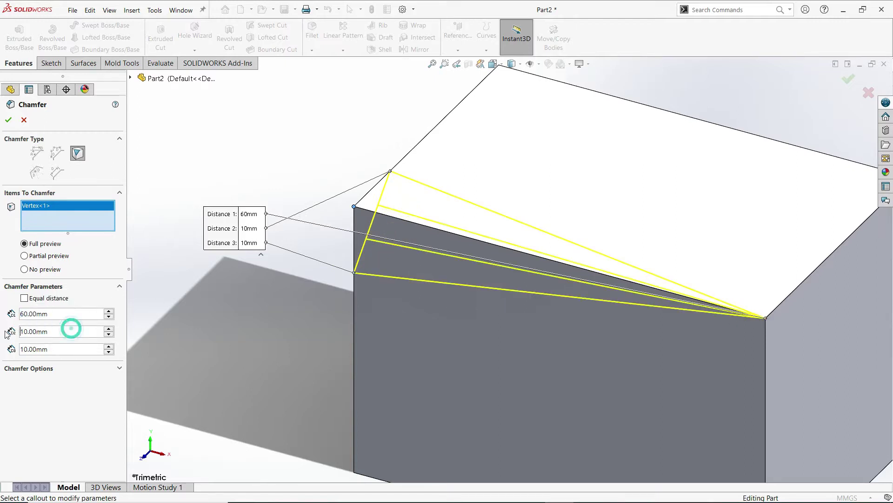
{"action": "left_click", "coordinate": [42, 331]}
{"action": "double_click", "coordinate": [68, 334]}
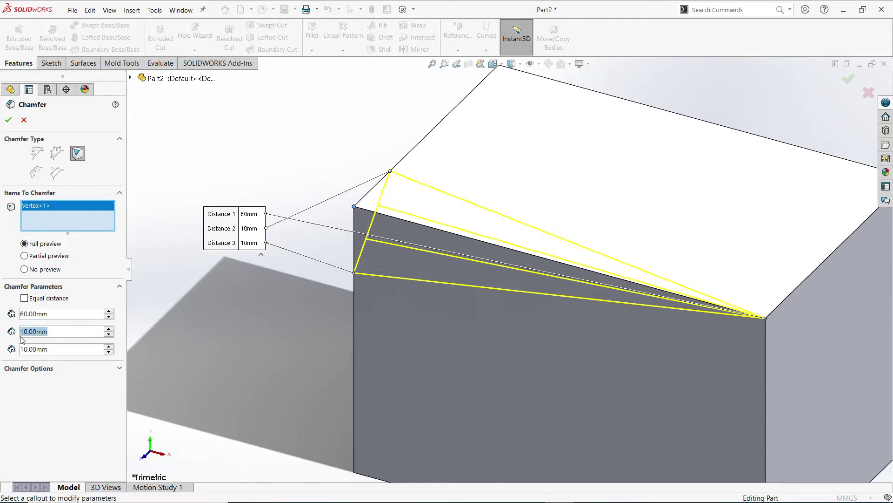
{"action": "type", "text": "20"}
{"action": "key", "text": "Return"}
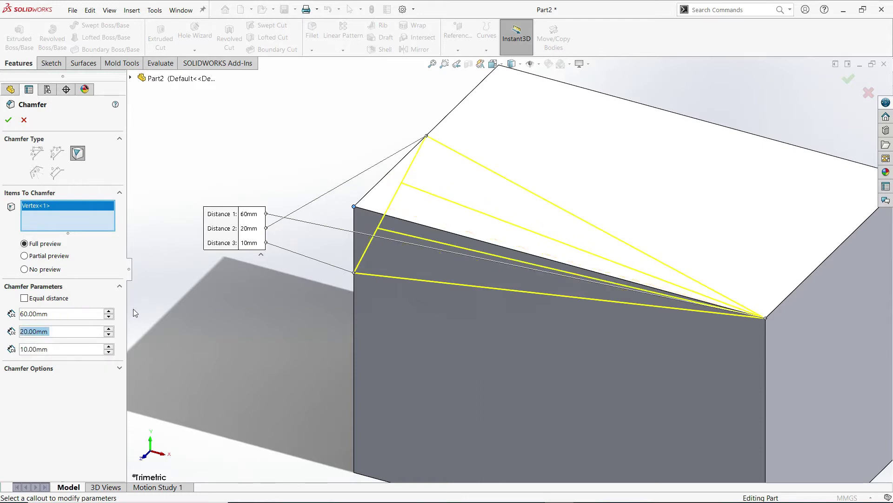
{"action": "double_click", "coordinate": [67, 347]}
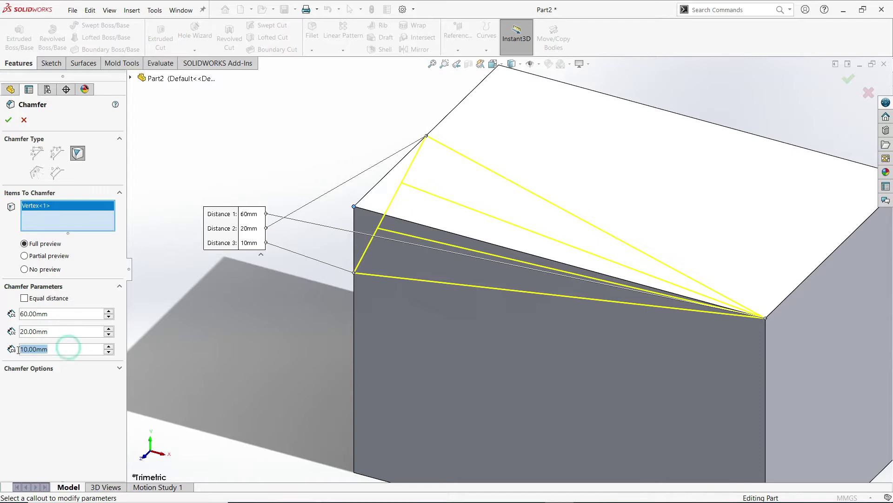
{"action": "type", "text": "1"}
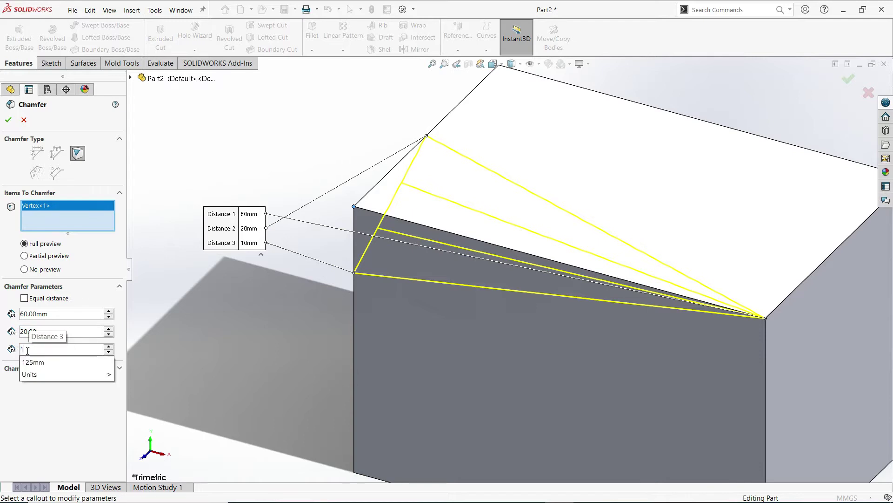
{"action": "key", "text": "BackSpace"}
{"action": "type", "text": "20"}
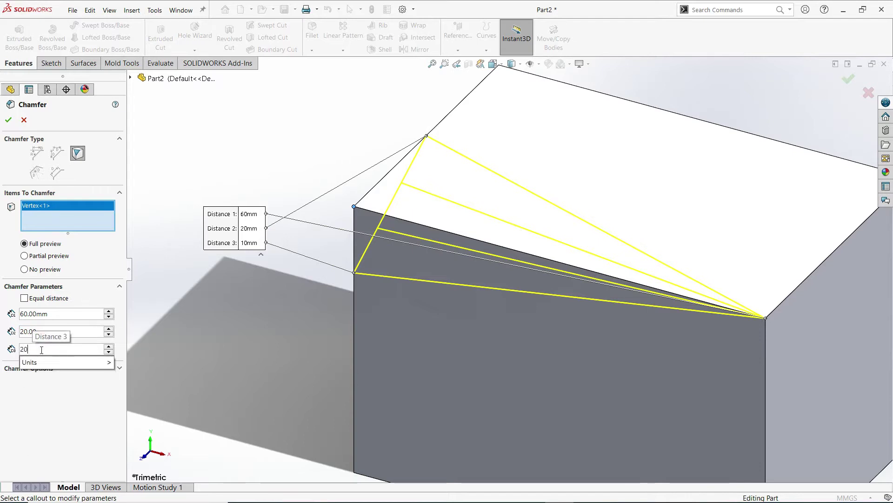
{"action": "left_click", "coordinate": [93, 395]}
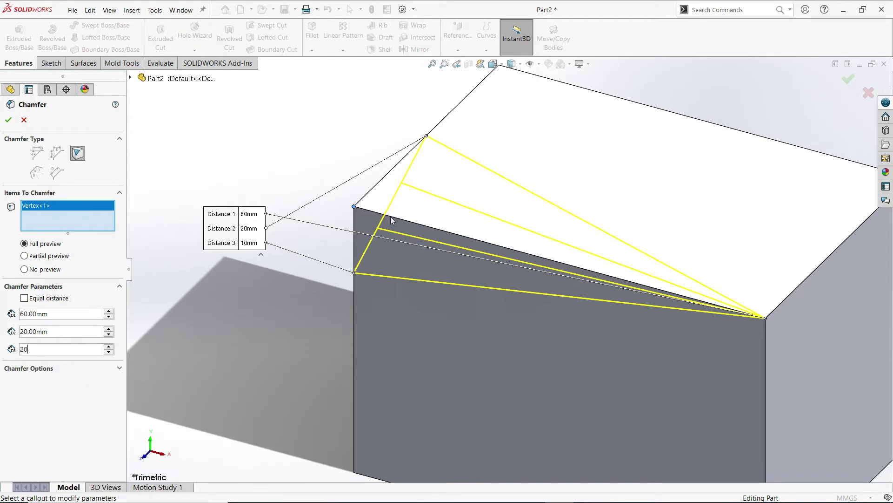
{"action": "key", "text": "z"}
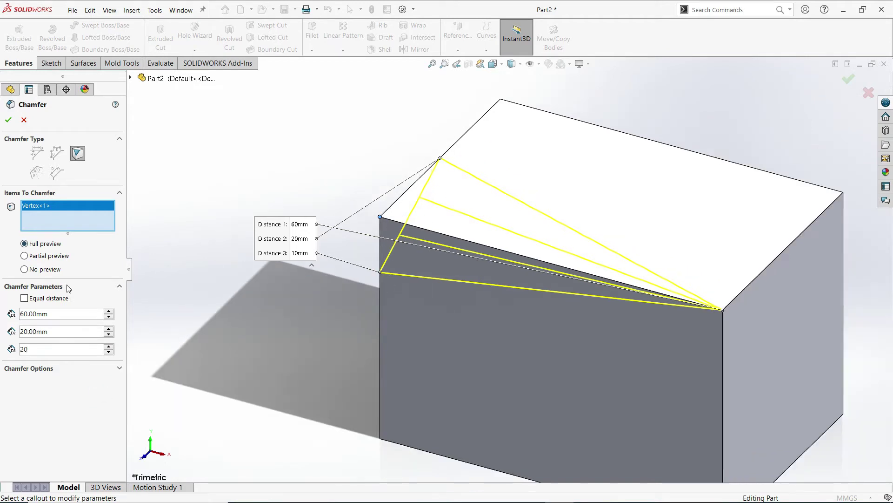
{"action": "key", "text": "Return"}
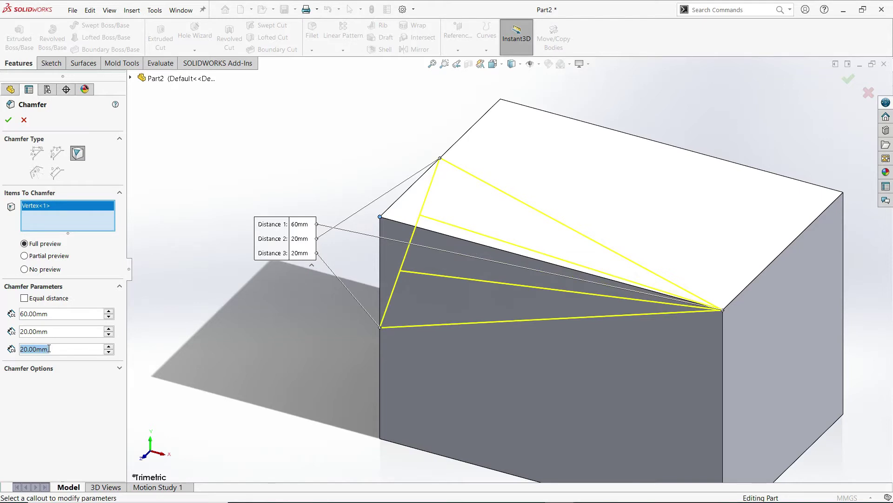
{"action": "left_click", "coordinate": [74, 383]}
{"action": "left_click", "coordinate": [8, 121]}
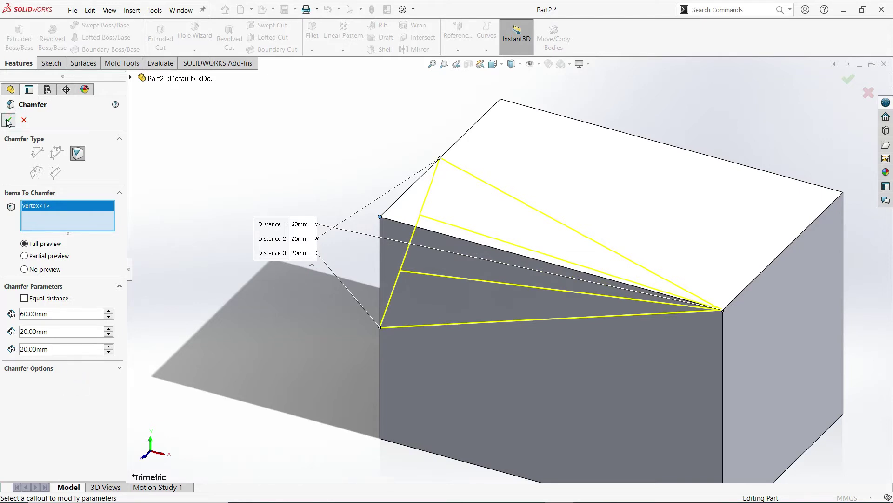
{"action": "scroll", "coordinate": [532, 234], "scroll_direction": "up", "scroll_amount": 3}
Start a second vertex chamfer on the block's near top corner.
{"action": "scroll", "coordinate": [531, 232], "scroll_direction": "up", "scroll_amount": 1}
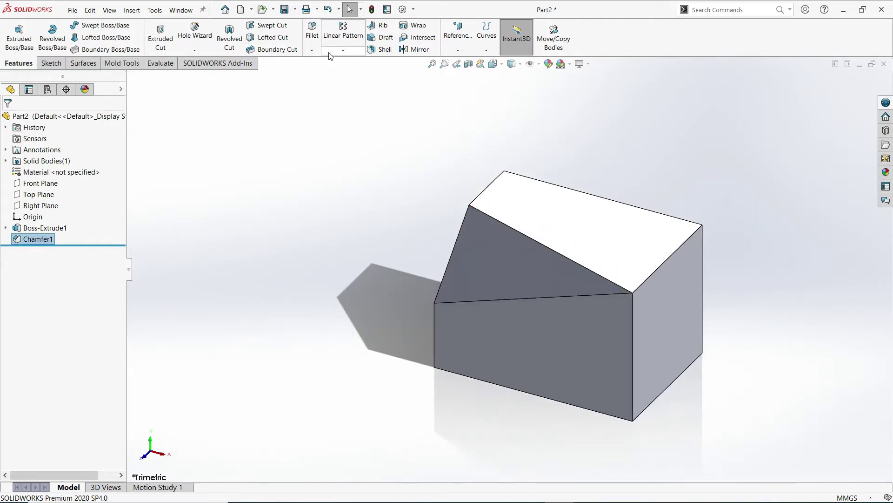
{"action": "left_click", "coordinate": [312, 49]}
{"action": "left_click", "coordinate": [330, 74]}
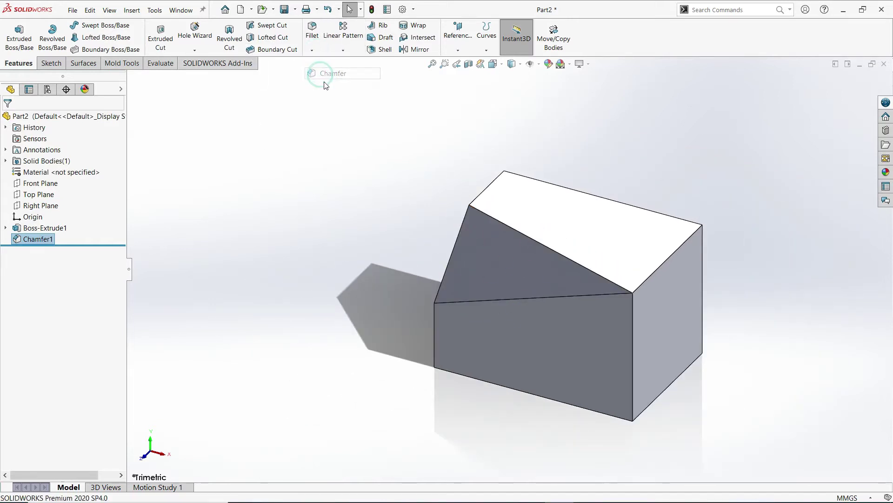
{"action": "mouse_move", "coordinate": [428, 147]}
{"action": "middle_mouse_down"}
{"action": "mouse_move", "coordinate": [349, 140]}
{"action": "mouse_move", "coordinate": [342, 231]}
{"action": "mouse_move", "coordinate": [295, 144]}
{"action": "mouse_move", "coordinate": [304, 94]}
{"action": "mouse_move", "coordinate": [343, 131]}
{"action": "mouse_move", "coordinate": [337, 162]}
{"action": "middle_mouse_up"}
{"action": "scroll", "coordinate": [618, 308], "scroll_direction": "down", "scroll_amount": 3}
{"action": "scroll", "coordinate": [493, 273], "scroll_direction": "down", "scroll_amount": 1}
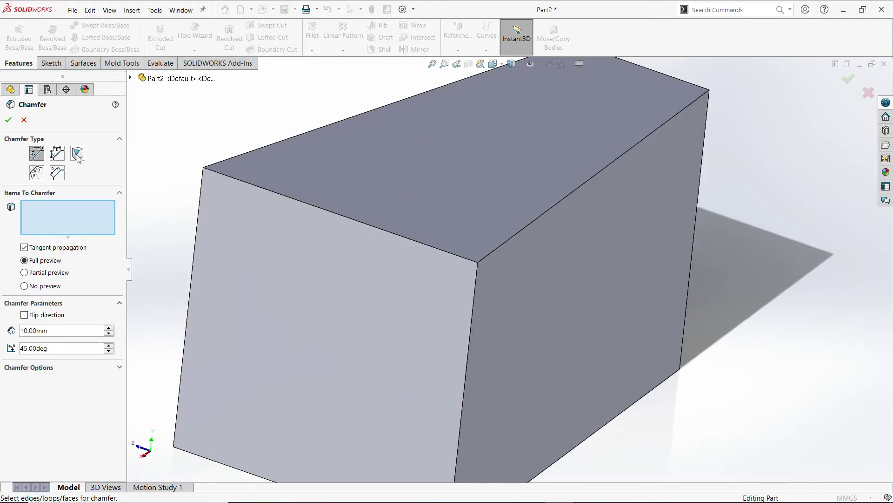
{"action": "left_click", "coordinate": [77, 156]}
{"action": "left_click", "coordinate": [478, 263]}
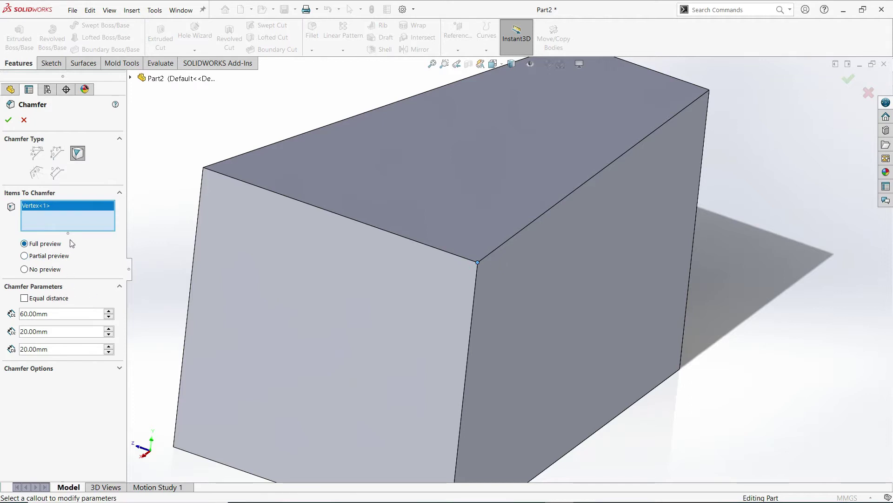
Set the chamfer distances to 20, 20 and 60 mm and accept Chamfer2.
{"action": "double_click", "coordinate": [47, 316]}
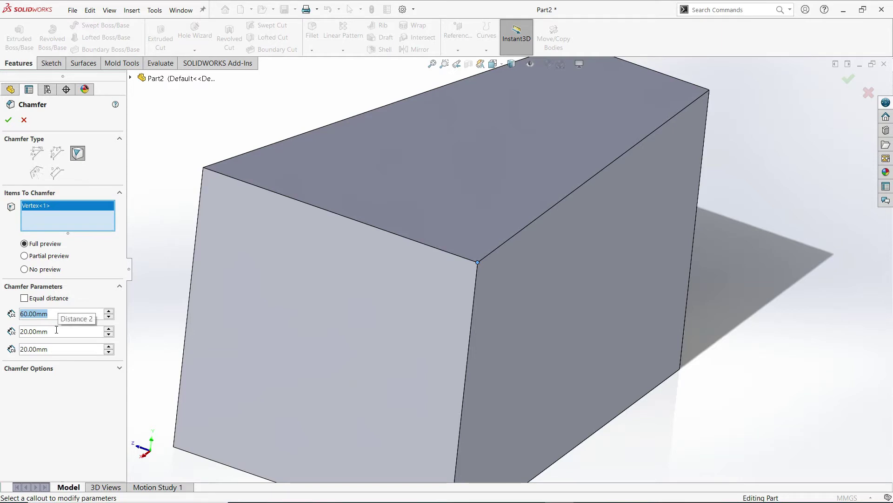
{"action": "type", "text": "20"}
{"action": "key", "text": "Return"}
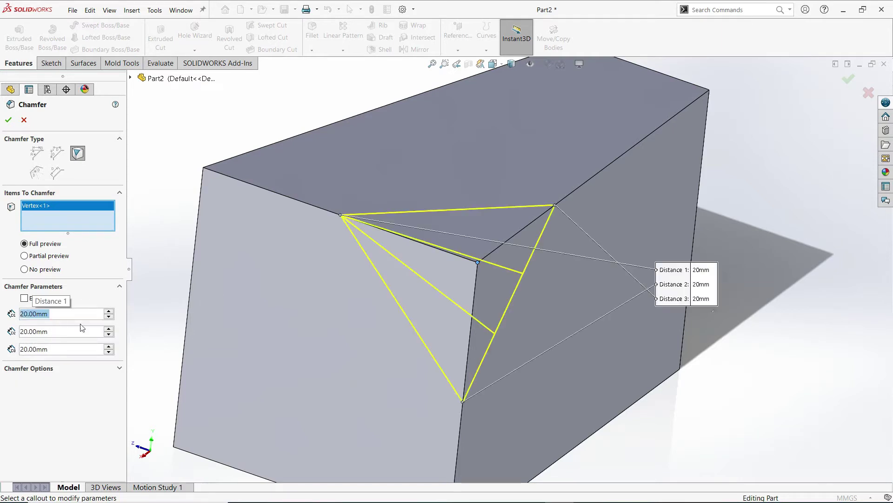
{"action": "double_click", "coordinate": [56, 331]}
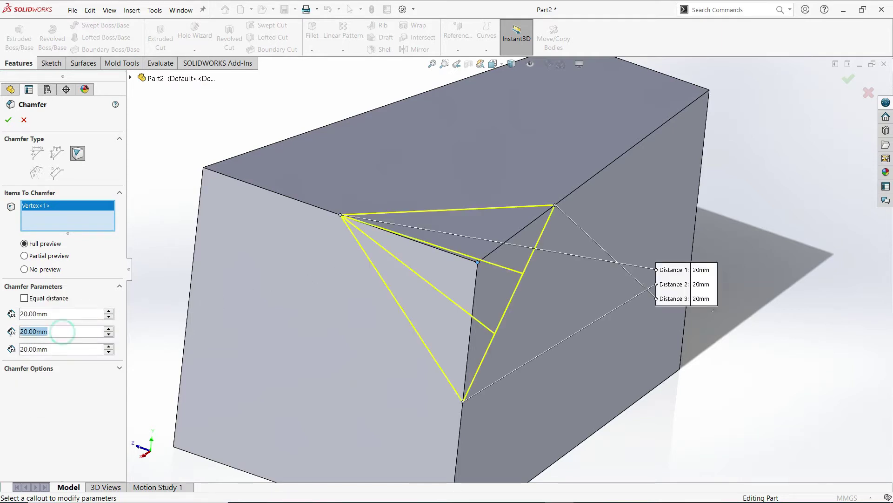
{"action": "double_click", "coordinate": [70, 349]}
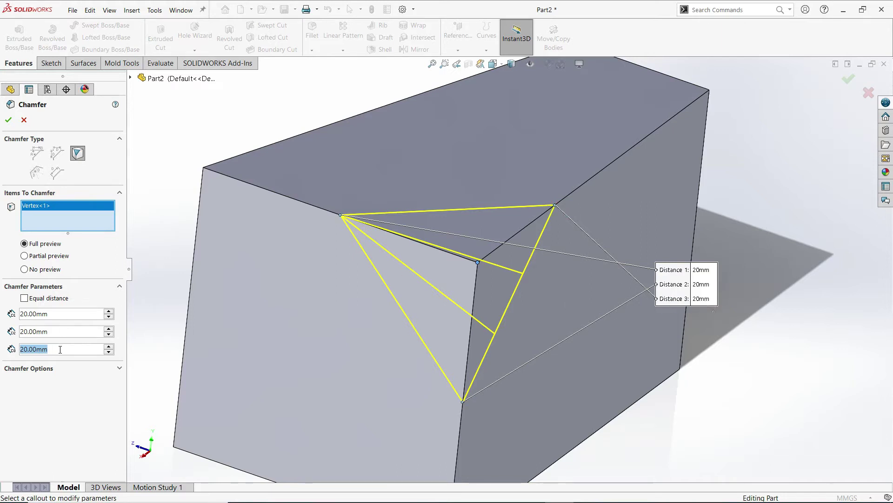
{"action": "type", "text": "60"}
{"action": "key", "text": "Return"}
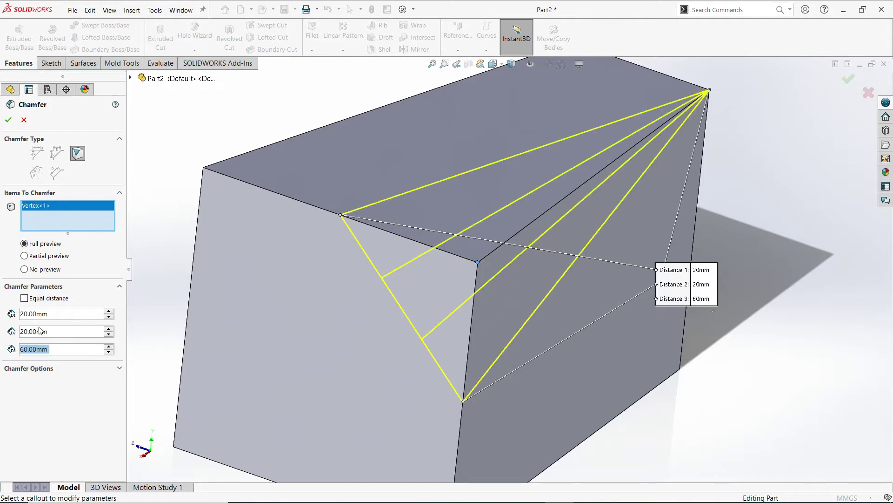
{"action": "left_click", "coordinate": [9, 120]}
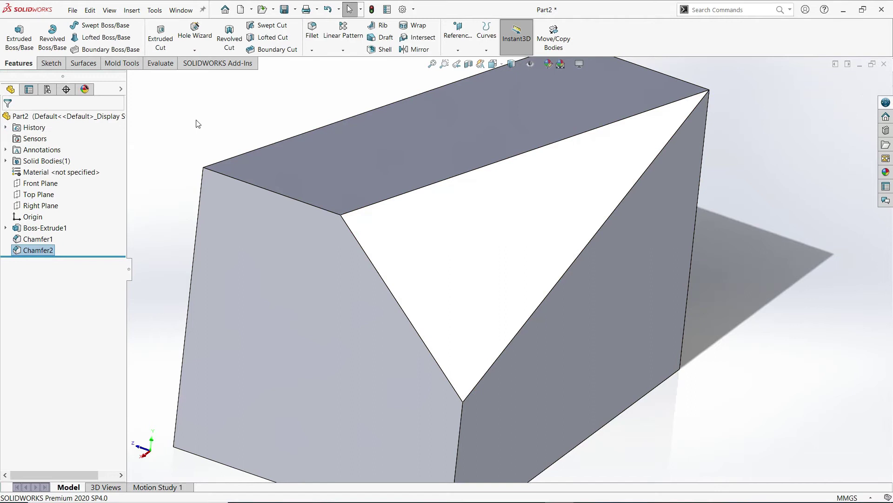
Turn the block to the isometric view and bring up Save As.
{"action": "key", "text": "space"}
{"action": "left_click", "coordinate": [297, 170]}
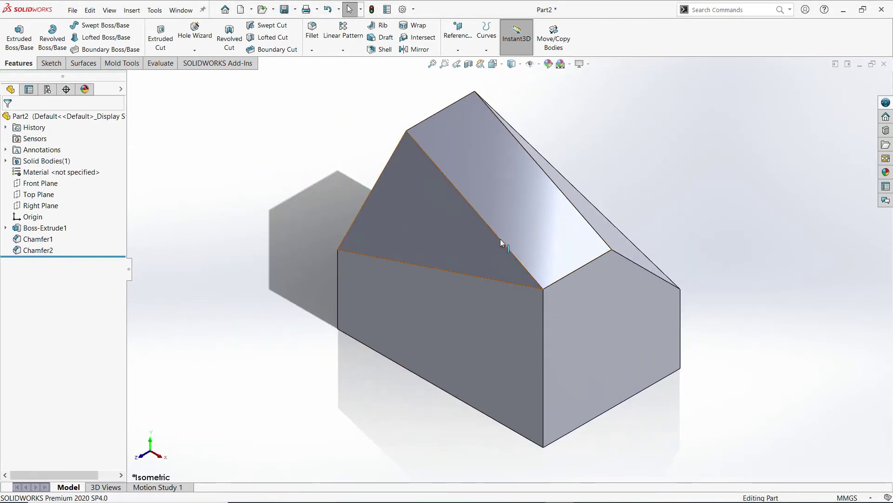
{"action": "left_click", "coordinate": [72, 10]}
{"action": "left_click", "coordinate": [95, 131]}
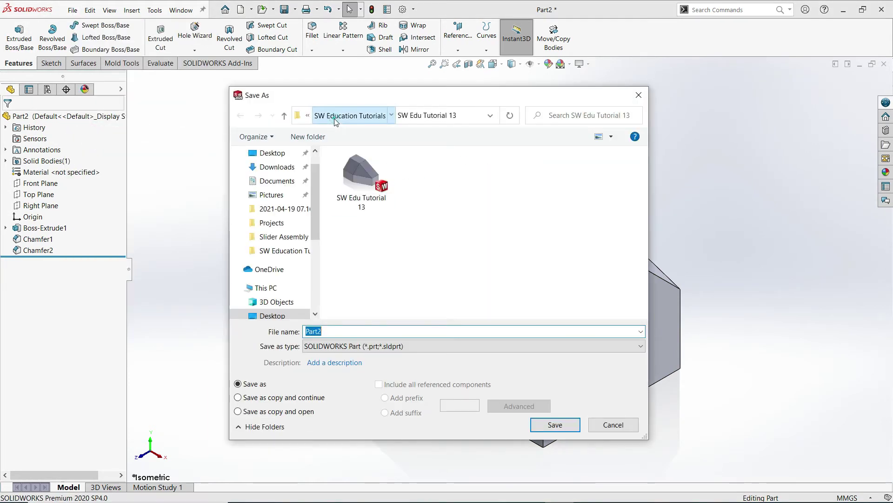
Create a new folder 'SW Edu Tutorial 14' in SW Education Tutorials.
{"action": "left_click", "coordinate": [334, 118]}
{"action": "scroll", "coordinate": [528, 261], "scroll_direction": "down", "scroll_amount": 2}
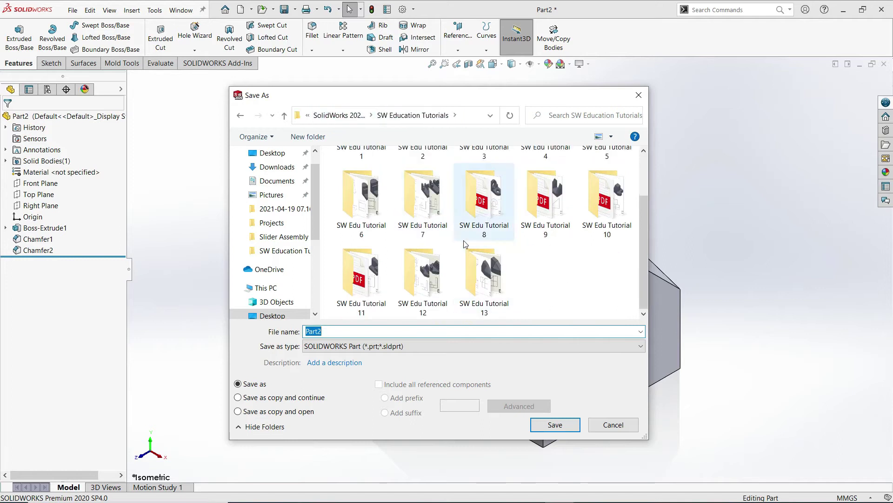
{"action": "right_click", "coordinate": [545, 284]}
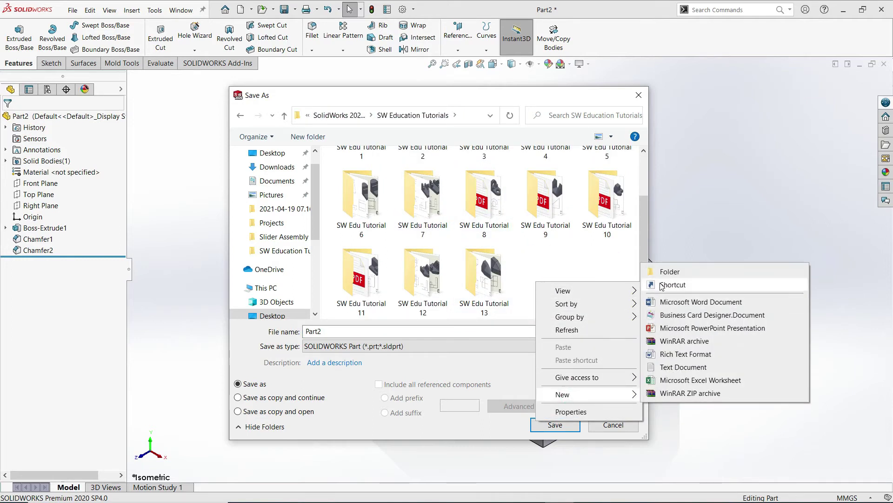
{"action": "mouse_move", "coordinate": [563, 395]}
{"action": "left_click", "coordinate": [665, 271]}
{"action": "key", "text": "BackSpace"}
{"action": "type", "text": "SW Edu T"}
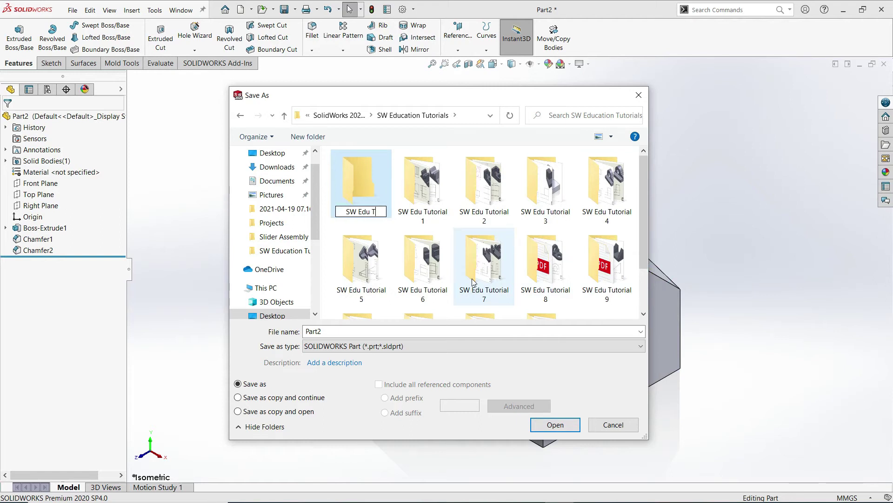
{"action": "type", "text": "utorial 14"}
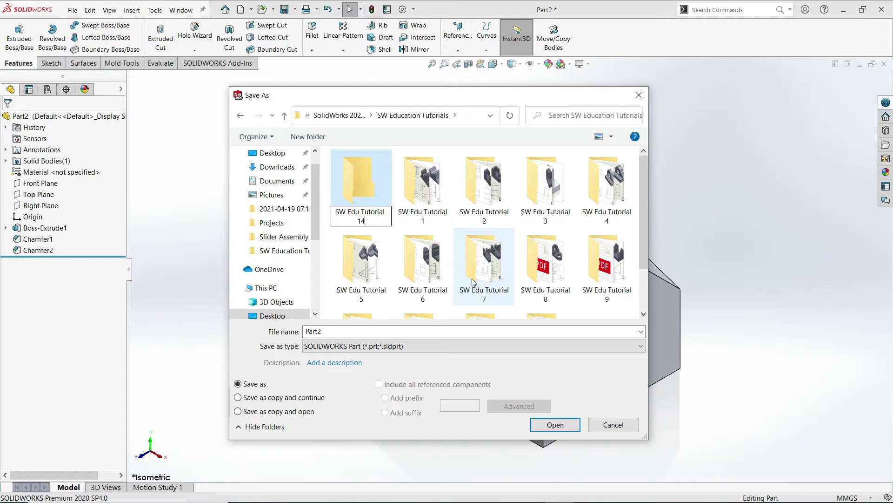
{"action": "key", "text": "Return"}
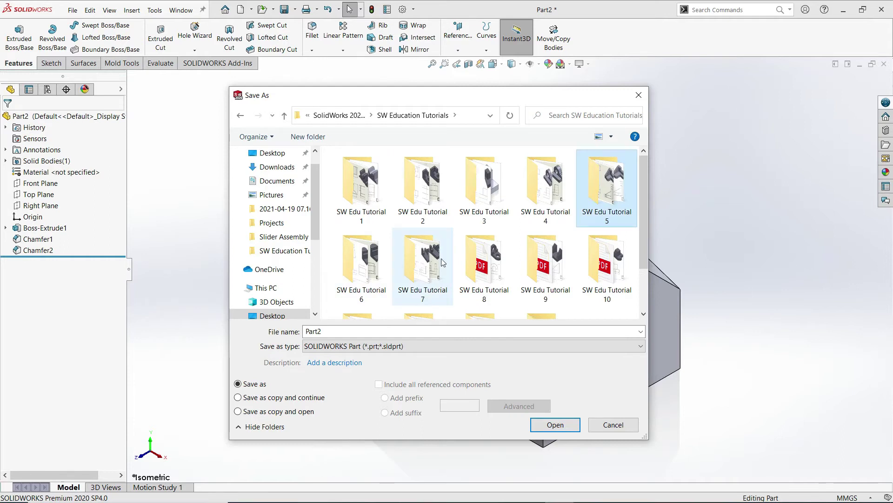
Save the part as 'SW Edu Tutorial 14' inside the new folder.
{"action": "double_click", "coordinate": [545, 291]}
{"action": "double_click", "coordinate": [353, 336]}
{"action": "type", "text": "SW Edu Tutorial 14"}
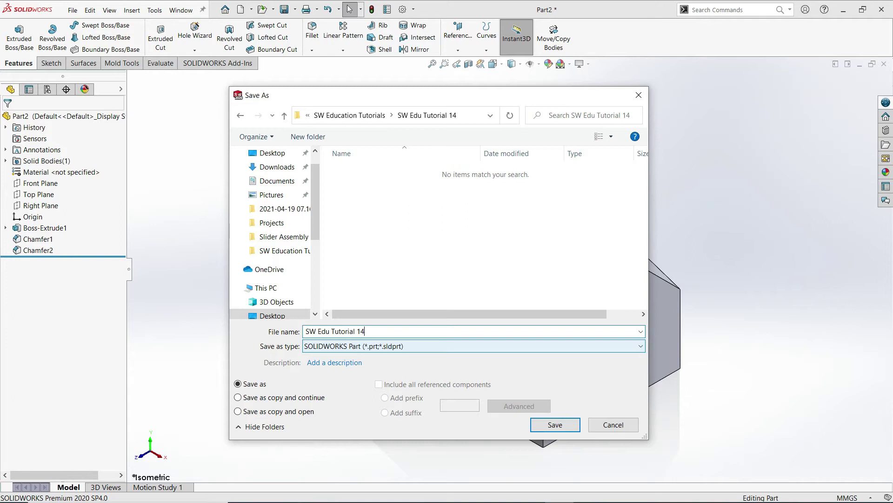
{"action": "left_click", "coordinate": [556, 425]}
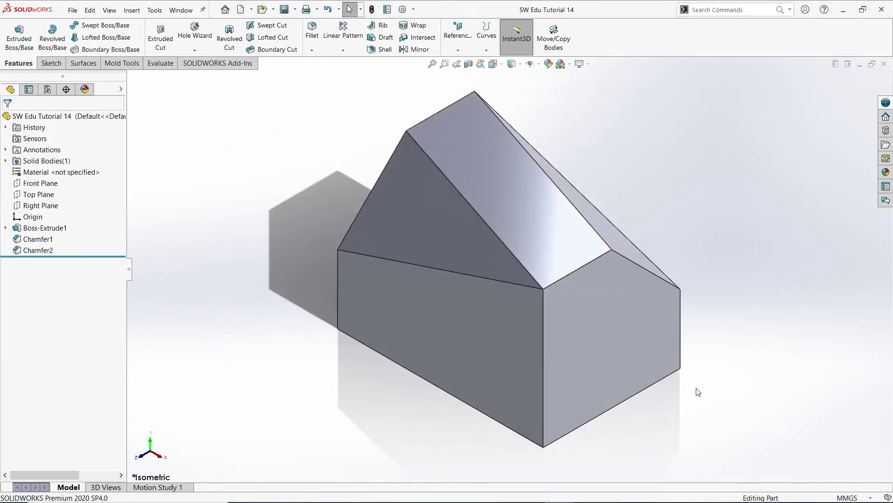
Make a drawing from the part using the SW Edu Tutorials template.
{"action": "left_click", "coordinate": [73, 12]}
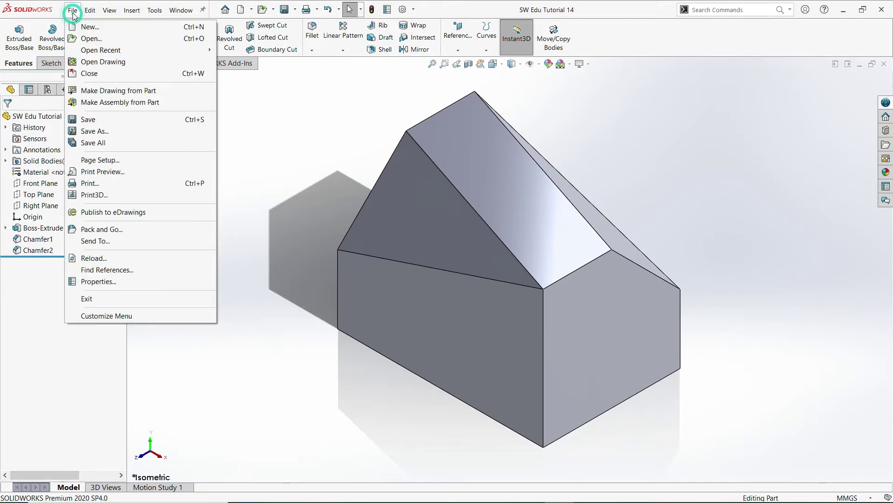
{"action": "left_click", "coordinate": [111, 91]}
{"action": "left_click", "coordinate": [342, 143]}
{"action": "left_click", "coordinate": [493, 312]}
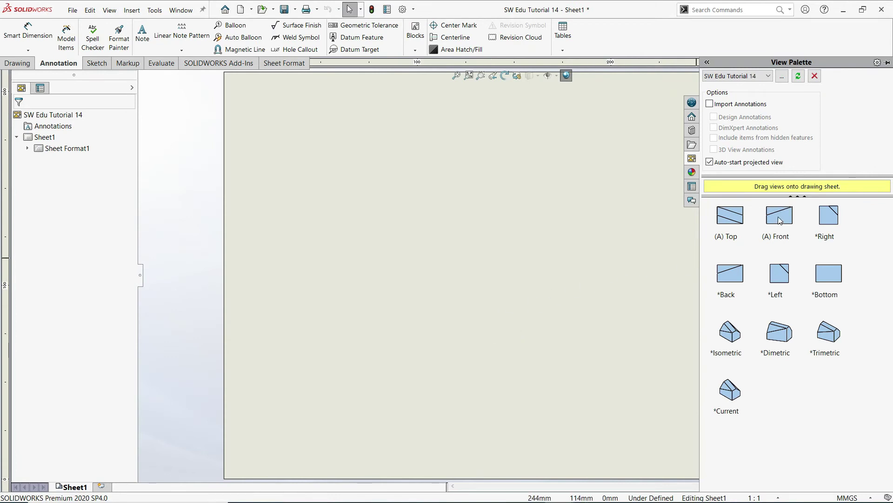
Place the front view at lower left, plus projected top, right and isometric views.
{"action": "mouse_move", "coordinate": [783, 221]}
{"action": "left_mouse_down"}
{"action": "mouse_move", "coordinate": [570, 269]}
{"action": "mouse_move", "coordinate": [372, 366]}
{"action": "left_mouse_up"}
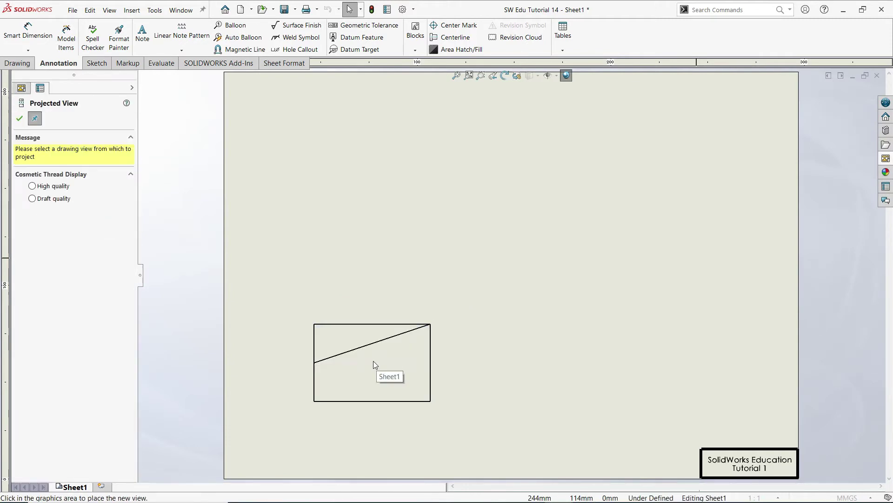
{"action": "left_click", "coordinate": [382, 180]}
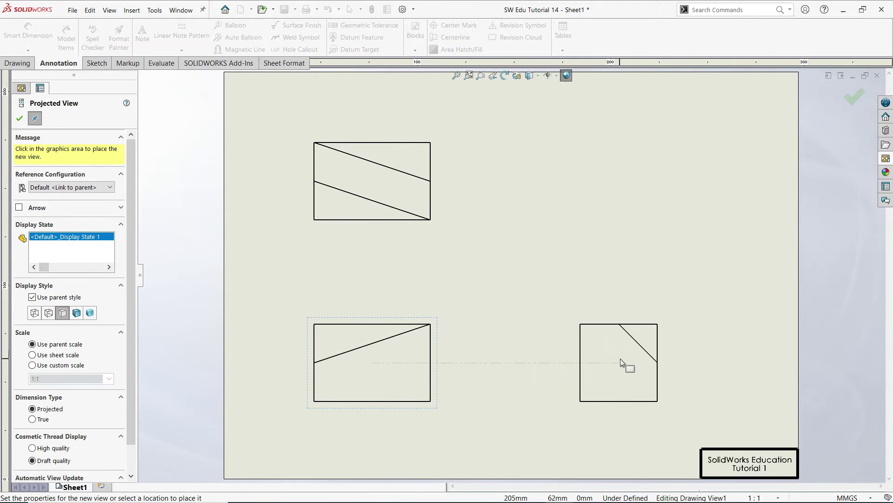
{"action": "left_click", "coordinate": [621, 358]}
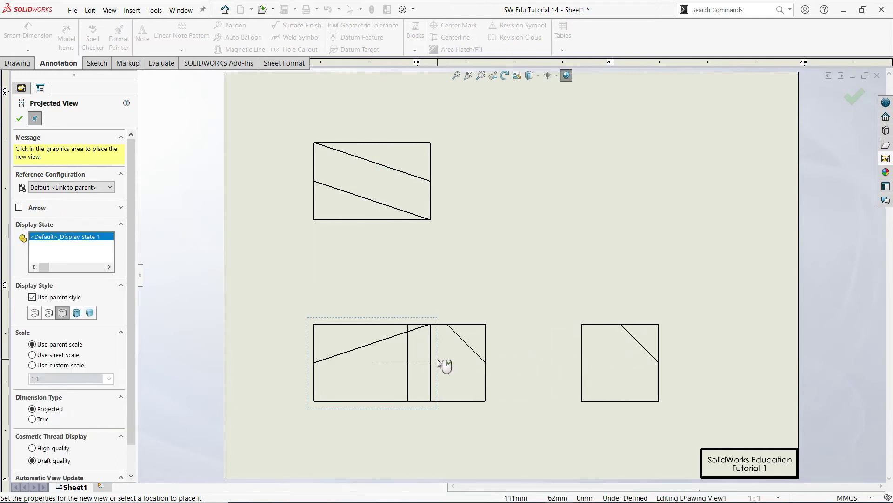
{"action": "left_click", "coordinate": [577, 231]}
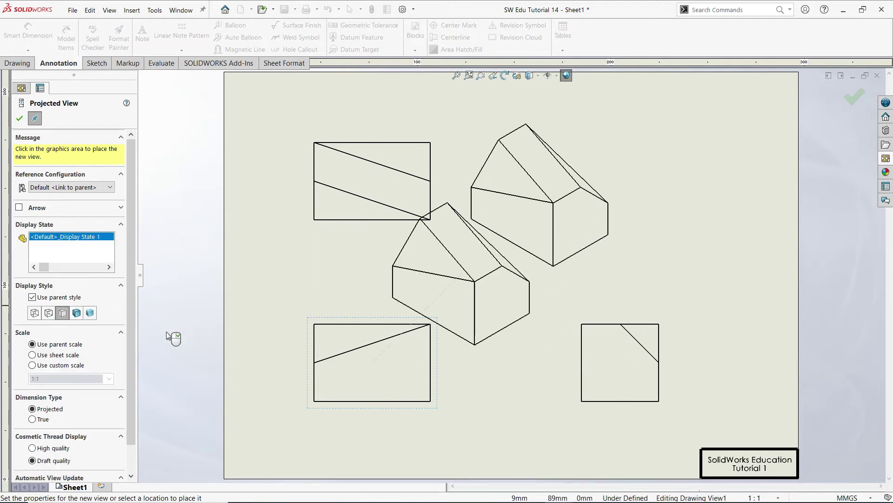
{"action": "left_click", "coordinate": [16, 121]}
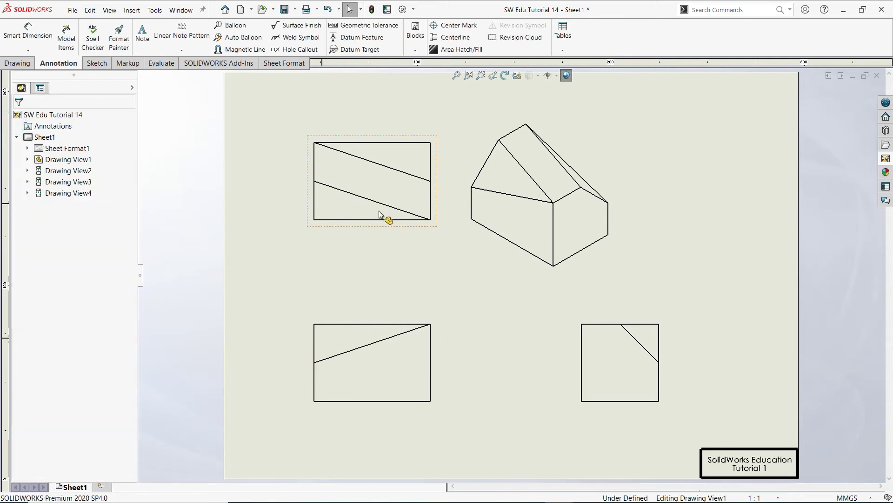
{"action": "left_click", "coordinate": [322, 320]}
Set a custom 1.5:1 view scale and spread the isometric, right and front views apart.
{"action": "left_click_drag", "start_coordinate": [134, 189], "coordinate": [127, 325]}
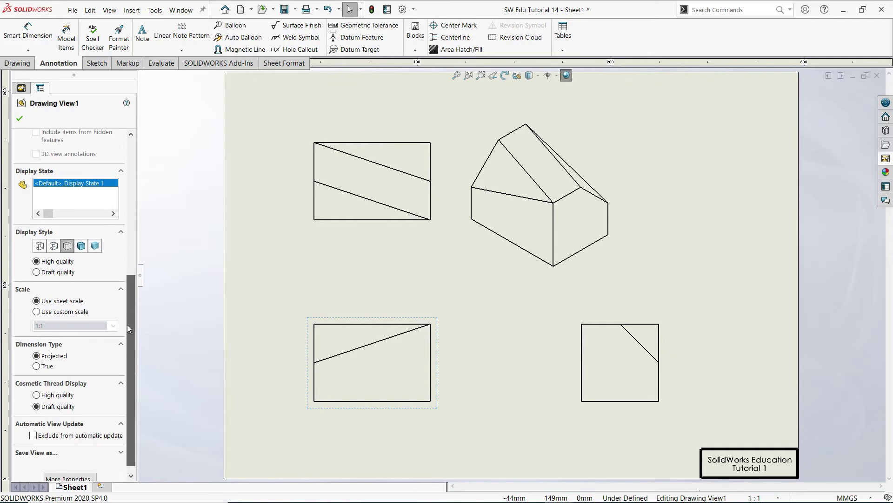
{"action": "left_click", "coordinate": [36, 312]}
{"action": "type", "text": ".5"}
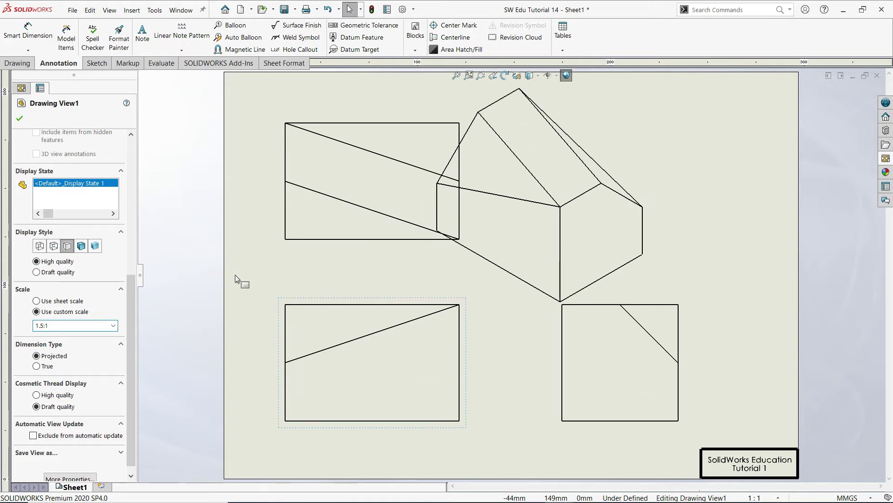
{"action": "left_click", "coordinate": [20, 120]}
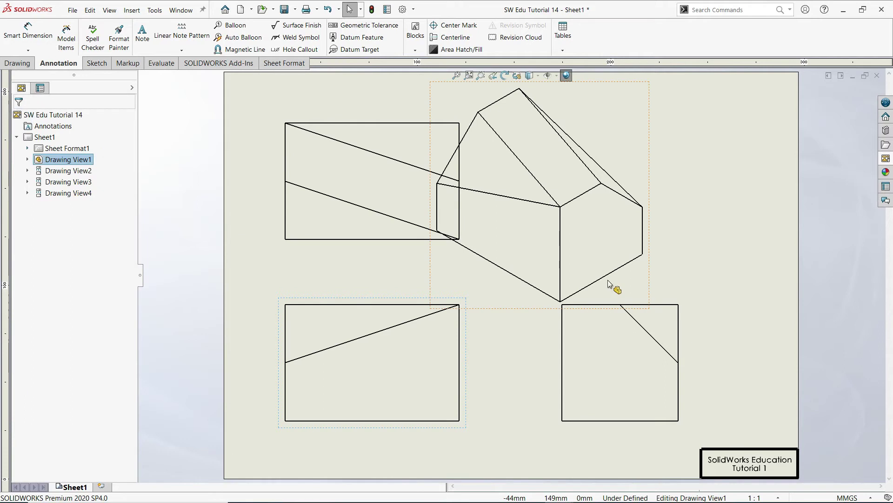
{"action": "mouse_move", "coordinate": [651, 281]}
{"action": "left_mouse_down"}
{"action": "mouse_move", "coordinate": [753, 278]}
{"action": "mouse_move", "coordinate": [781, 288]}
{"action": "left_mouse_up"}
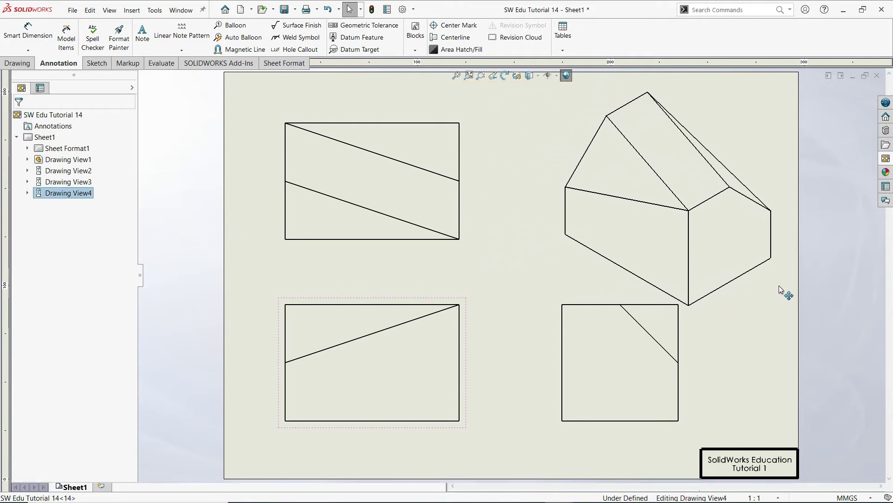
{"action": "left_click_drag", "start_coordinate": [558, 428], "coordinate": [526, 428]}
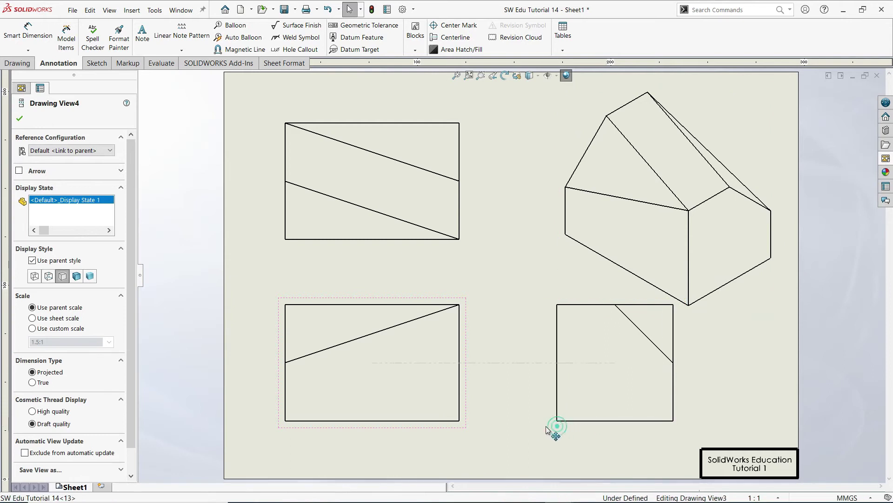
{"action": "left_click_drag", "start_coordinate": [441, 430], "coordinate": [437, 436]}
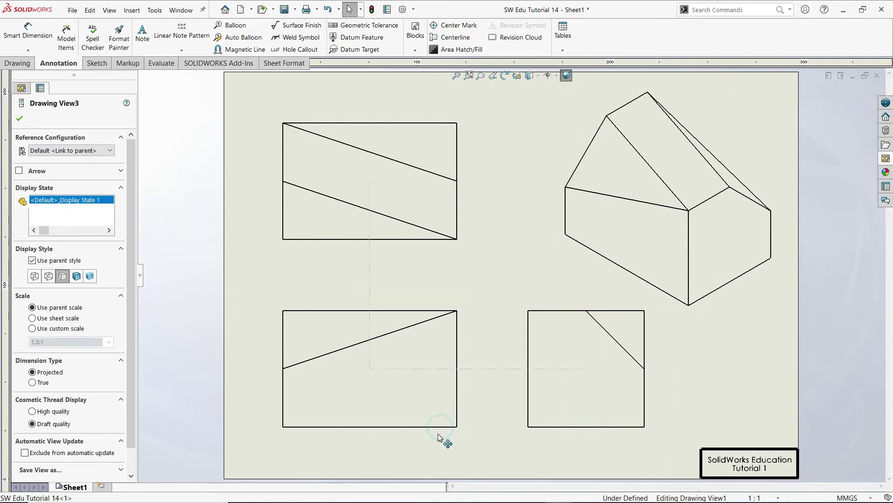
Set the front view's display style to Hidden Lines Visible, showing hidden edges dashed.
{"action": "left_click", "coordinate": [491, 272]}
{"action": "left_click", "coordinate": [276, 308]}
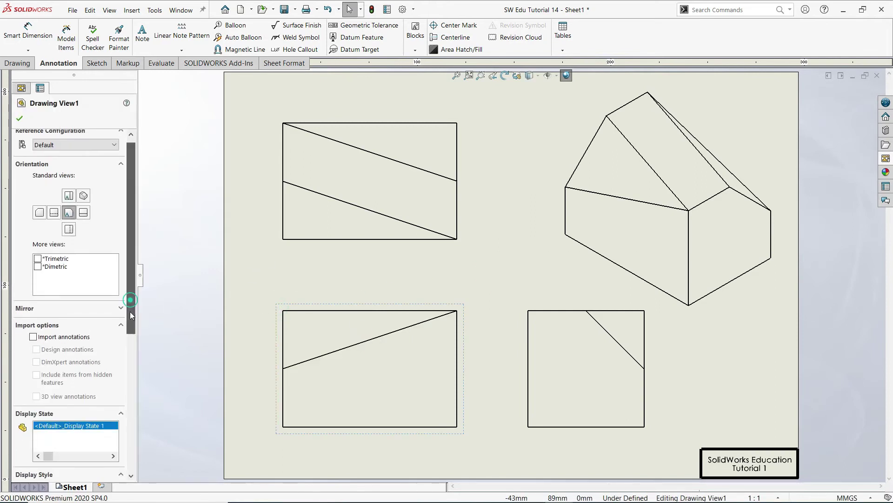
{"action": "scroll", "coordinate": [130, 311], "scroll_direction": "down", "scroll_amount": 5}
{"action": "left_click", "coordinate": [53, 358]}
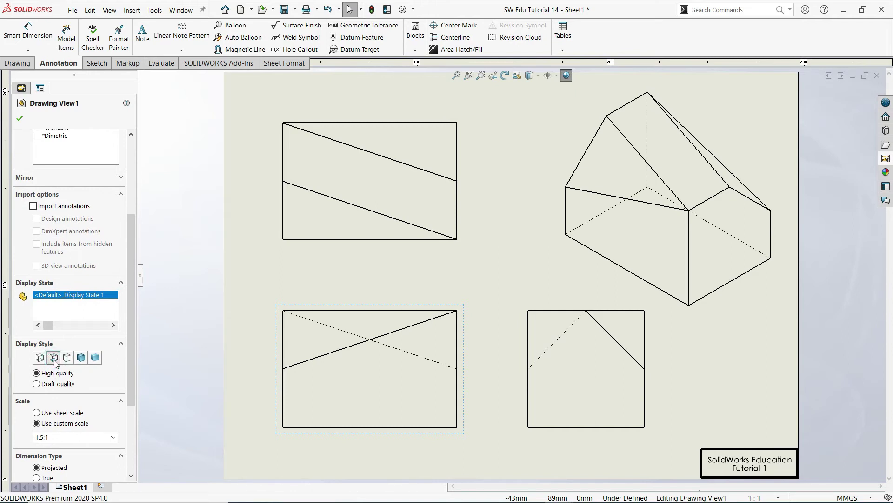
Switch the isometric view off the parent style and render it Shaded With Edges.
{"action": "left_click", "coordinate": [274, 269]}
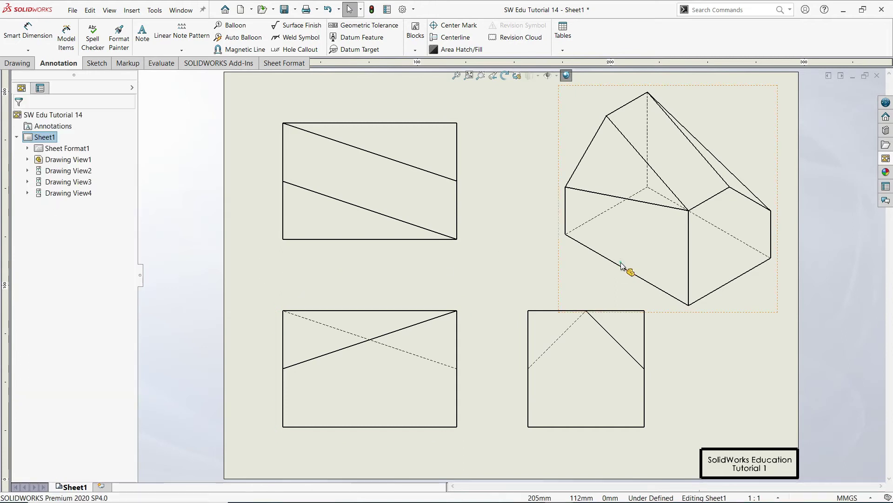
{"action": "left_click", "coordinate": [623, 264]}
{"action": "left_click", "coordinate": [32, 260]}
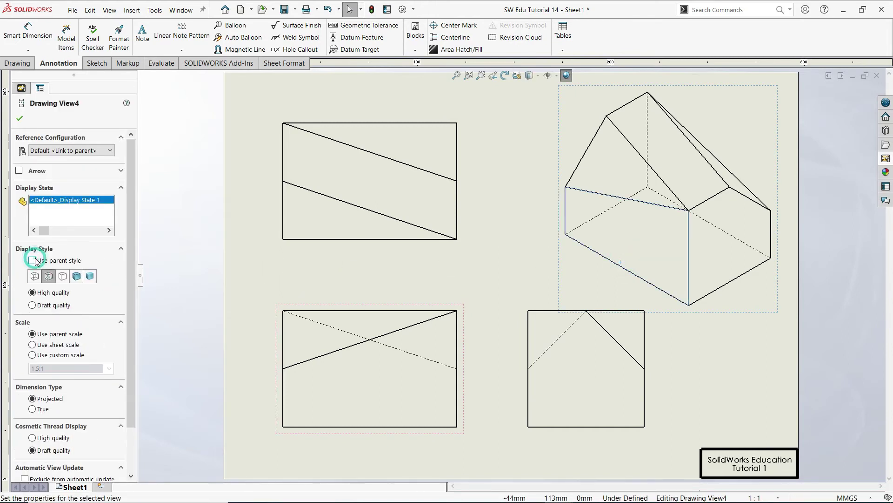
{"action": "left_click", "coordinate": [76, 276]}
{"action": "left_click", "coordinate": [332, 278]}
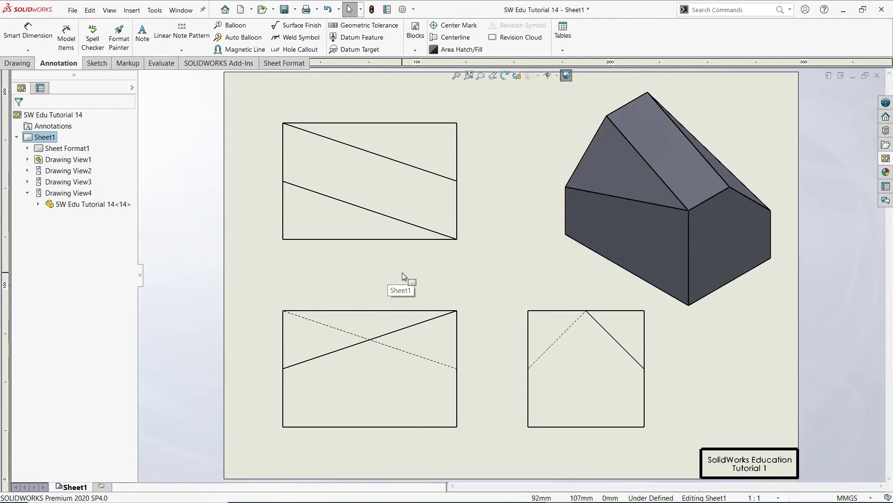
Insert Model Items dimensions from the entire model into all views.
{"action": "left_click", "coordinate": [66, 36]}
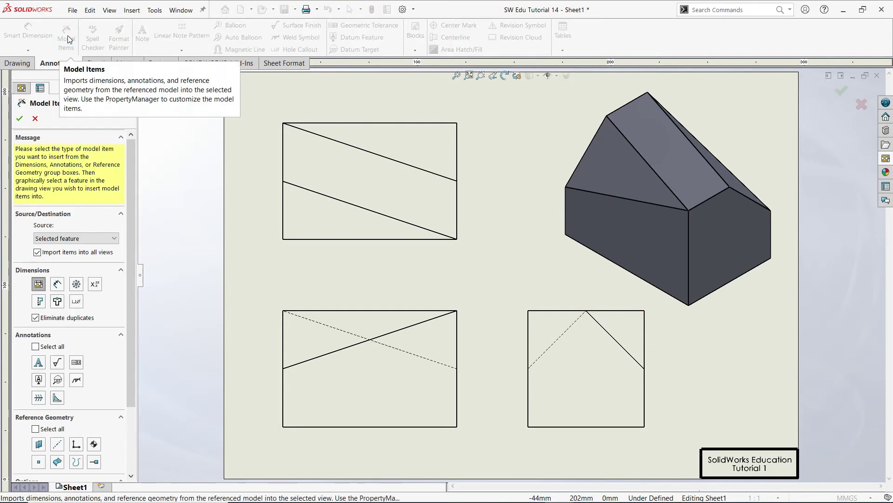
{"action": "left_click", "coordinate": [65, 238]}
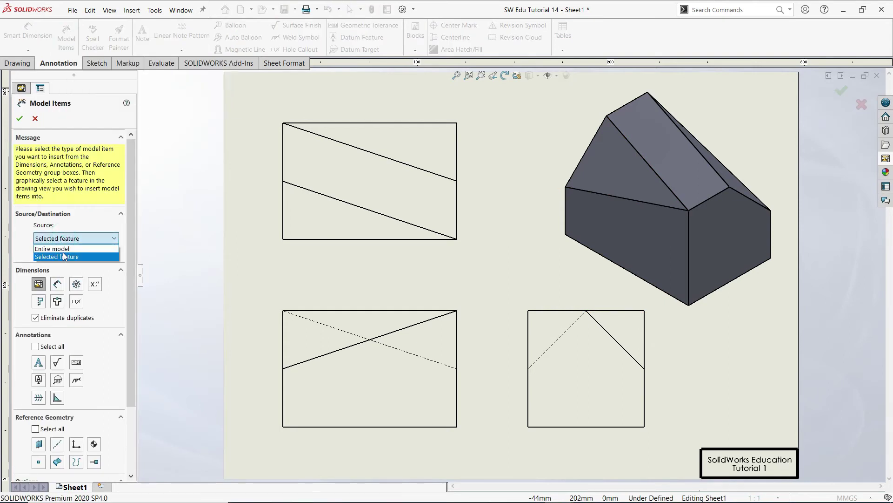
{"action": "left_click", "coordinate": [63, 251]}
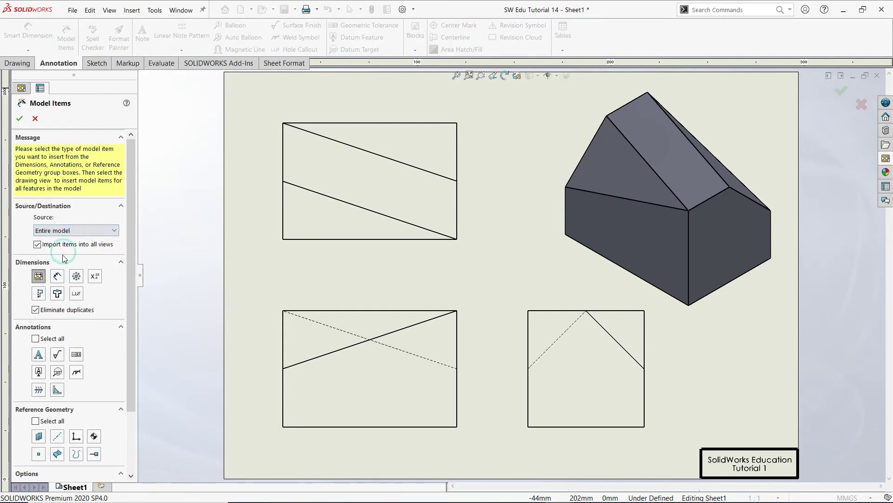
{"action": "left_click", "coordinate": [19, 120]}
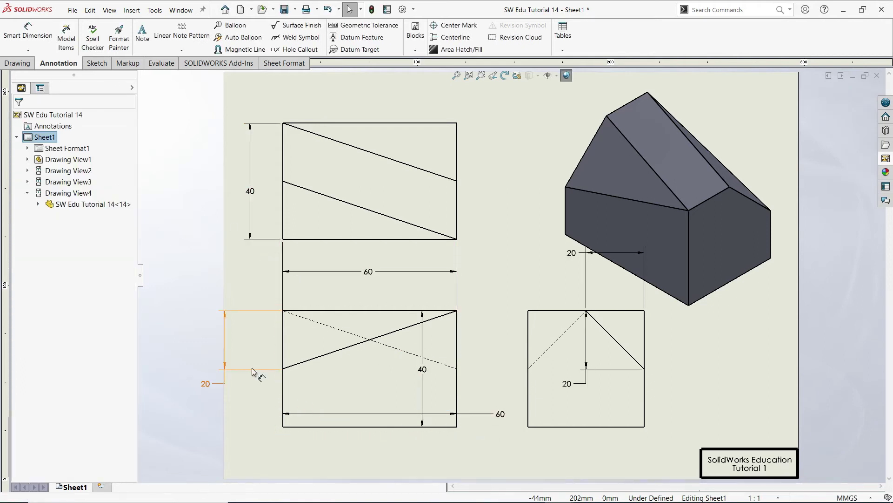
Auto-arrange the dimensions, move the vertical 20 to the right view's right side, and lower the views.
{"action": "left_click_drag", "start_coordinate": [658, 453], "coordinate": [184, 70]}
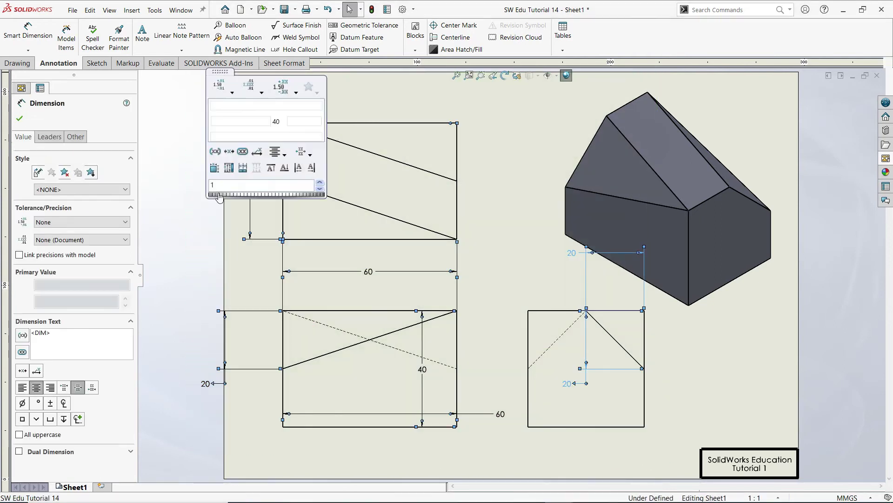
{"action": "left_click", "coordinate": [215, 168]}
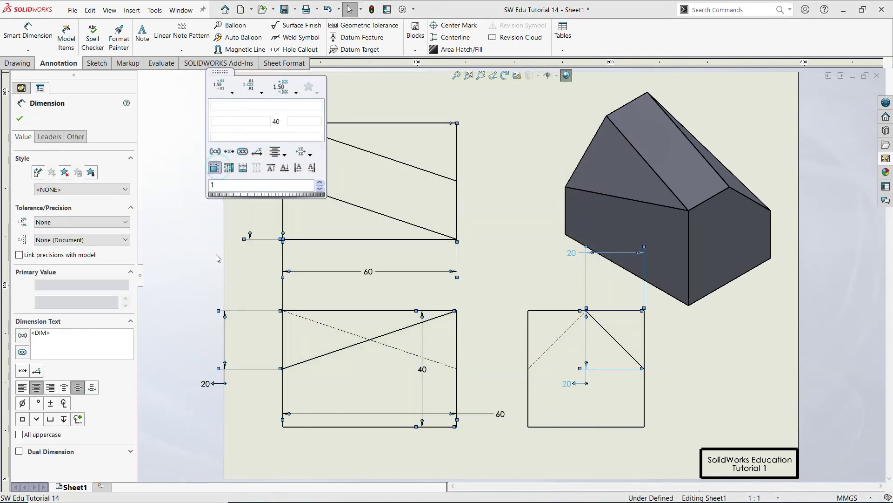
{"action": "left_click", "coordinate": [490, 440]}
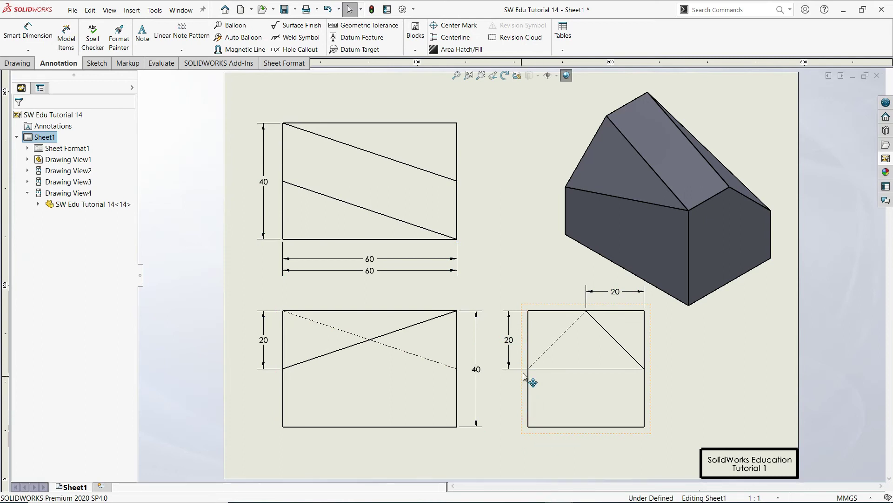
{"action": "left_click_drag", "start_coordinate": [509, 340], "coordinate": [666, 343]}
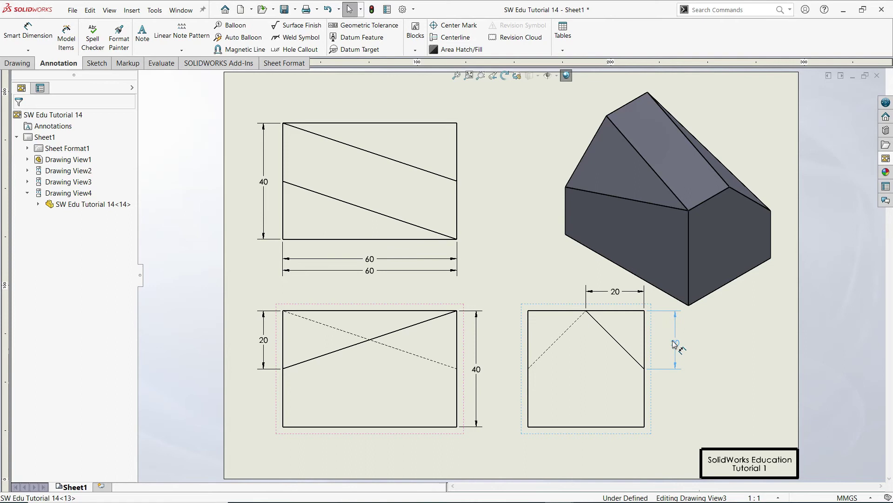
{"action": "left_click", "coordinate": [674, 342]}
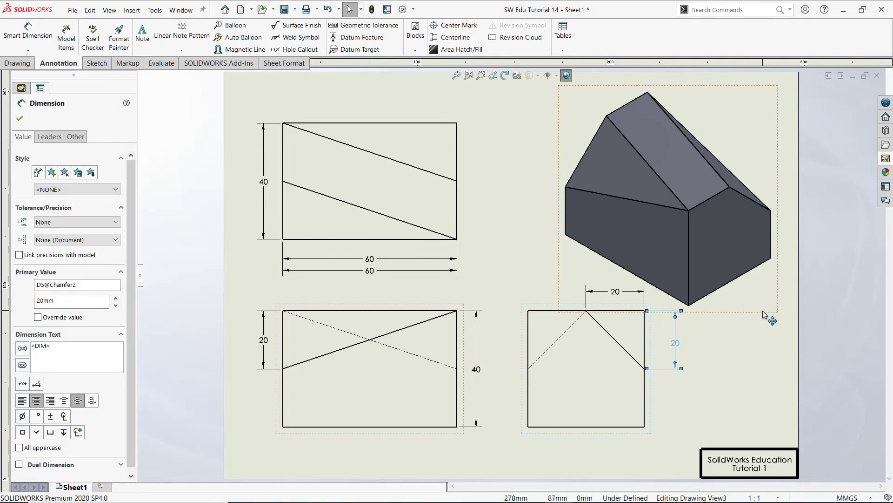
{"action": "left_click_drag", "start_coordinate": [464, 433], "coordinate": [463, 443]}
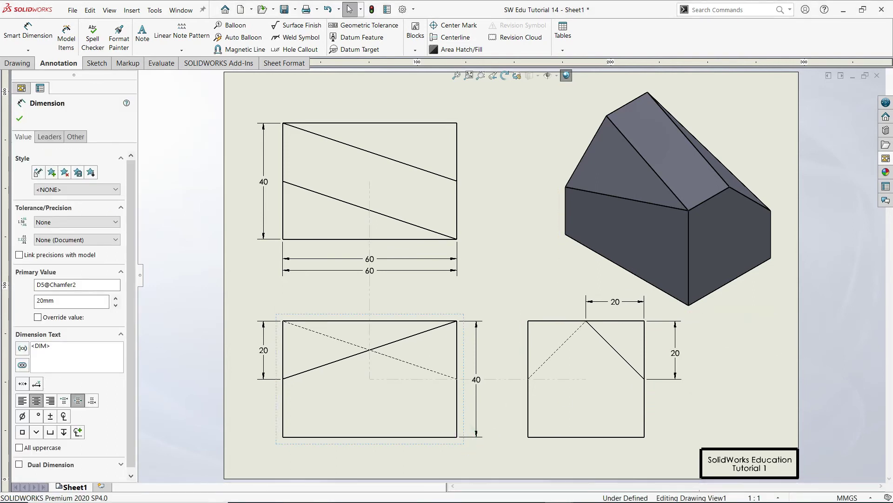
{"action": "left_click", "coordinate": [487, 269]}
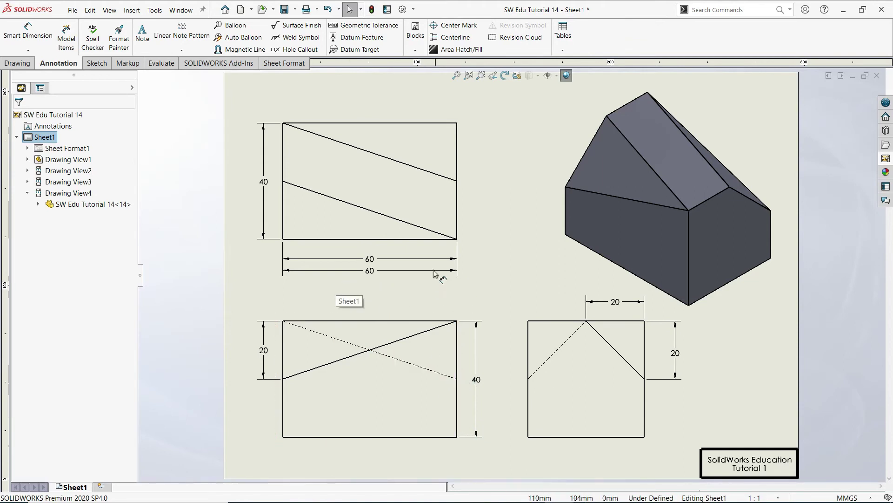
Delete the duplicate 60 dimension and dismiss the spacing notice.
{"action": "left_click", "coordinate": [399, 263]}
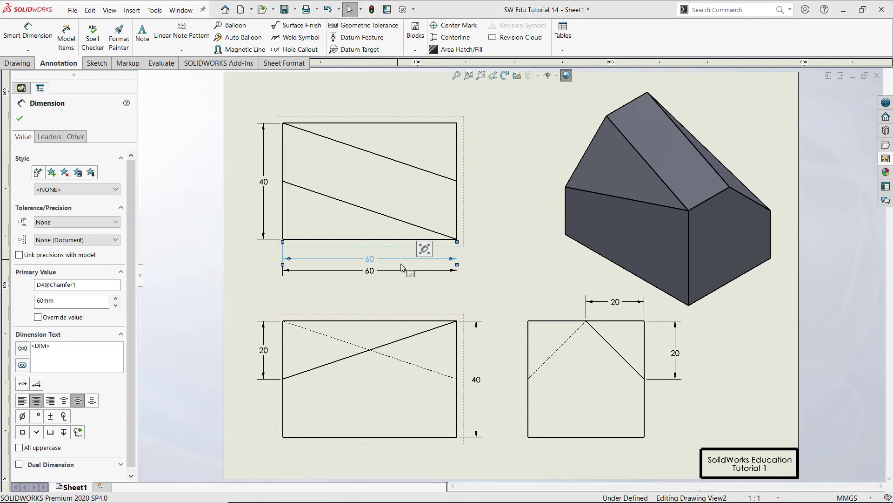
{"action": "key", "text": "Delete"}
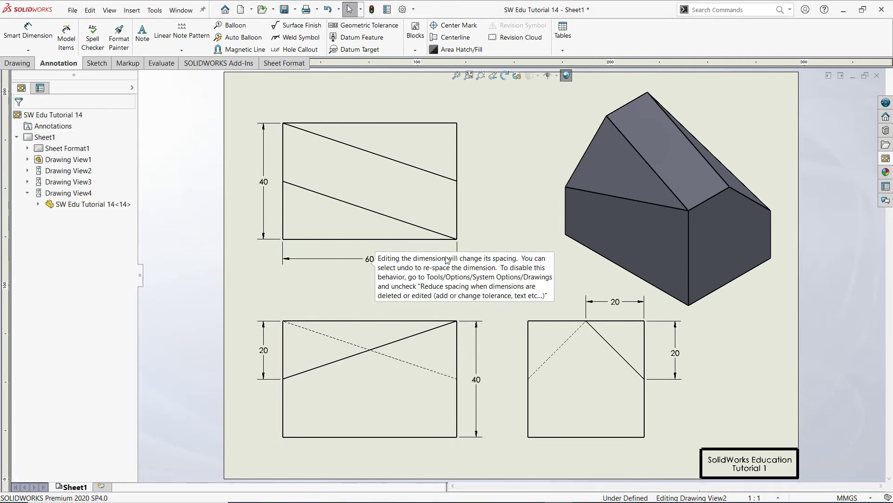
{"action": "left_click", "coordinate": [491, 234]}
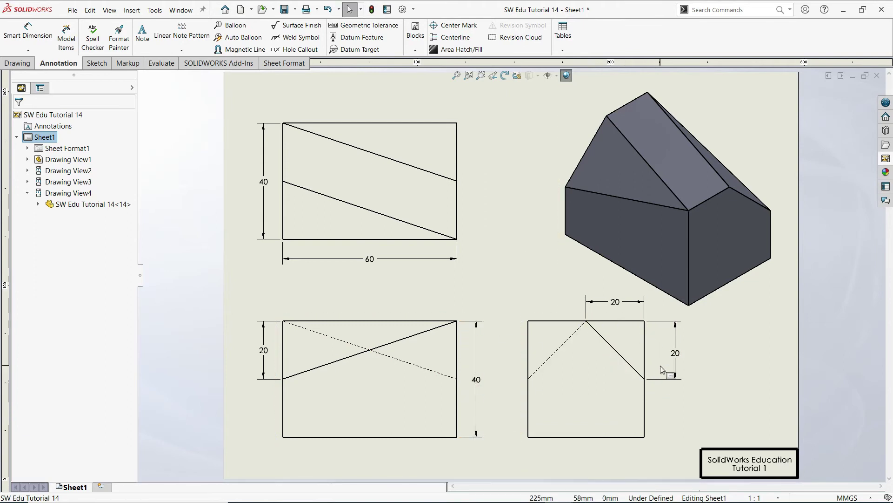
Replace the imported 40 with a Smart Dimension 40 mm height placed left of the lower-left view.
{"action": "left_click", "coordinate": [476, 421]}
{"action": "key", "text": "Delete"}
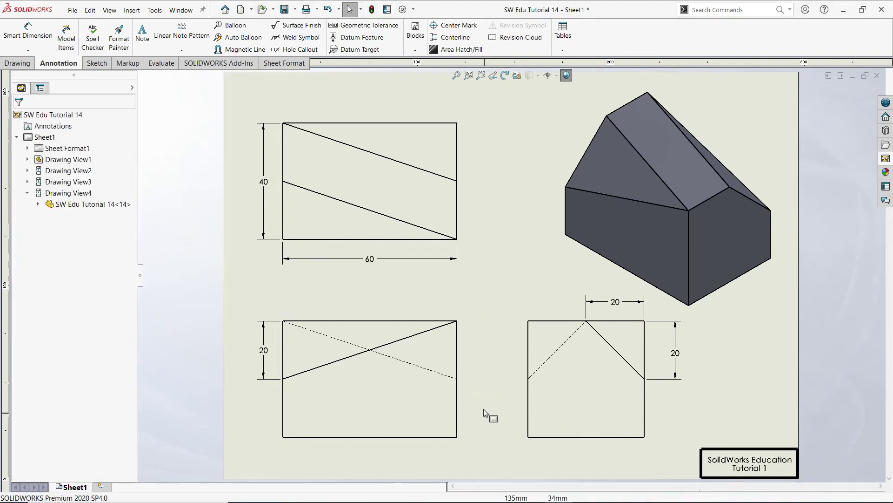
{"action": "left_click", "coordinate": [28, 27]}
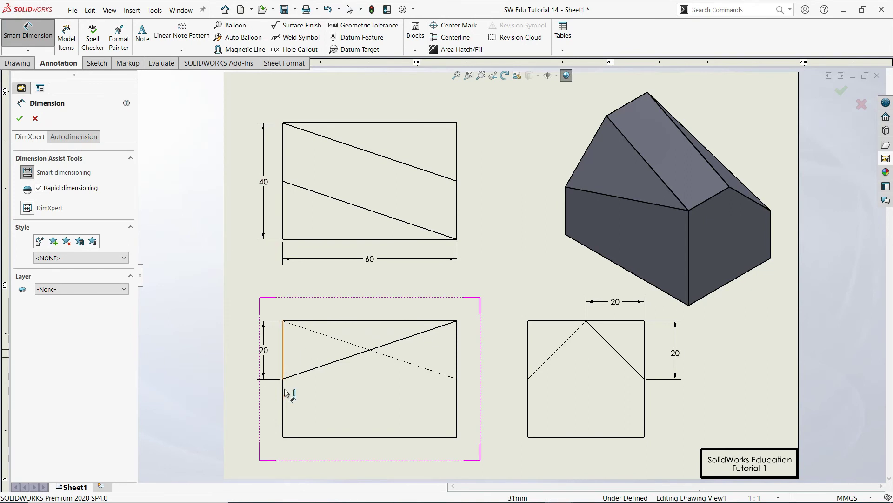
{"action": "left_click", "coordinate": [316, 325]}
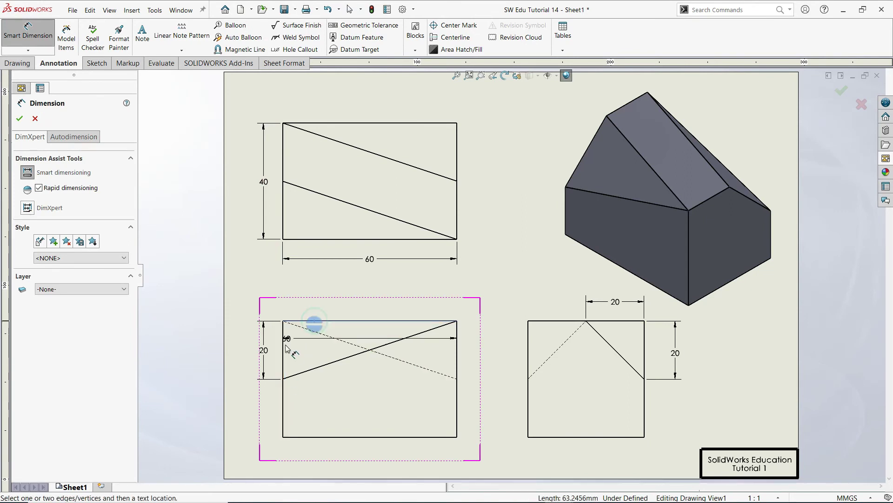
{"action": "left_click", "coordinate": [289, 436]}
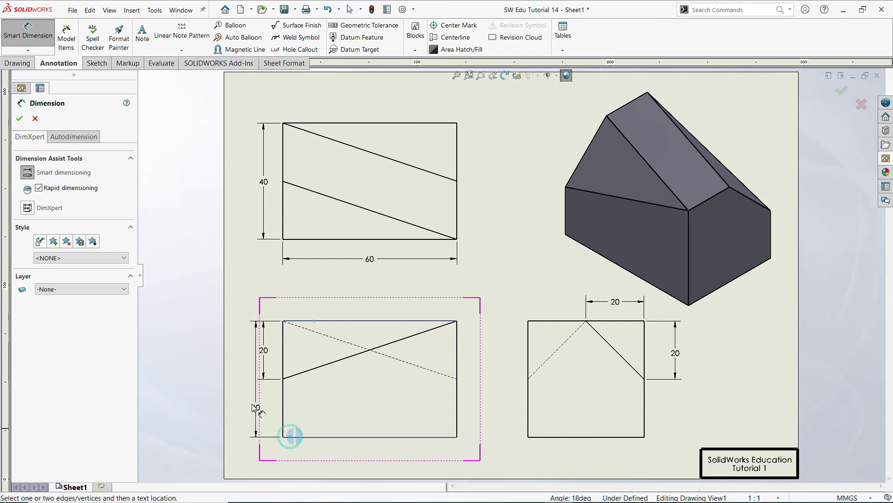
{"action": "left_click", "coordinate": [247, 393]}
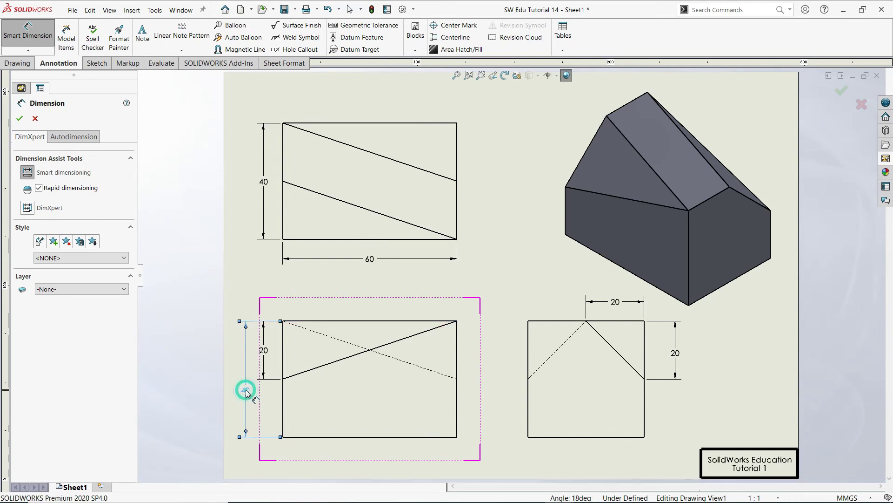
{"action": "left_click", "coordinate": [493, 386]}
{"action": "left_click", "coordinate": [479, 447]}
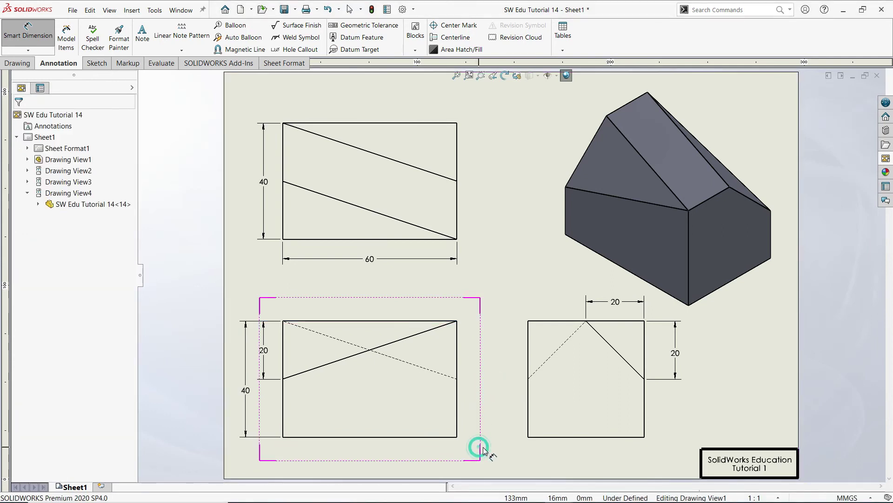
{"action": "key", "text": "Escape"}
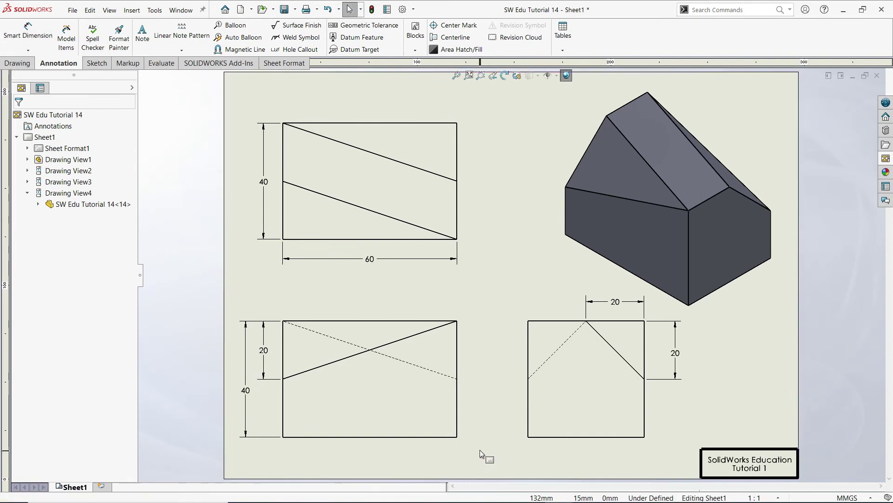
{"action": "left_click", "coordinate": [479, 444]}
Nudge the left, right-side, isometric and lower-right views into evenly spaced positions.
{"action": "left_click_drag", "start_coordinate": [465, 438], "coordinate": [480, 439]}
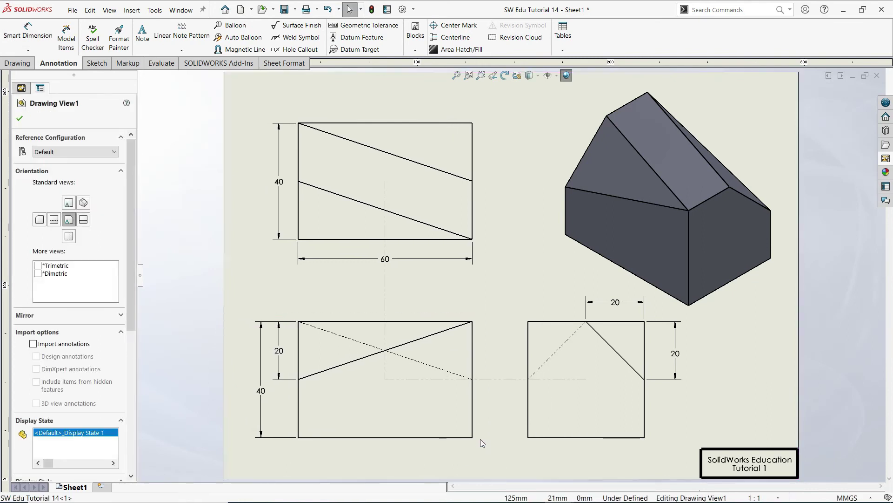
{"action": "left_click_drag", "start_coordinate": [653, 443], "coordinate": [666, 443]}
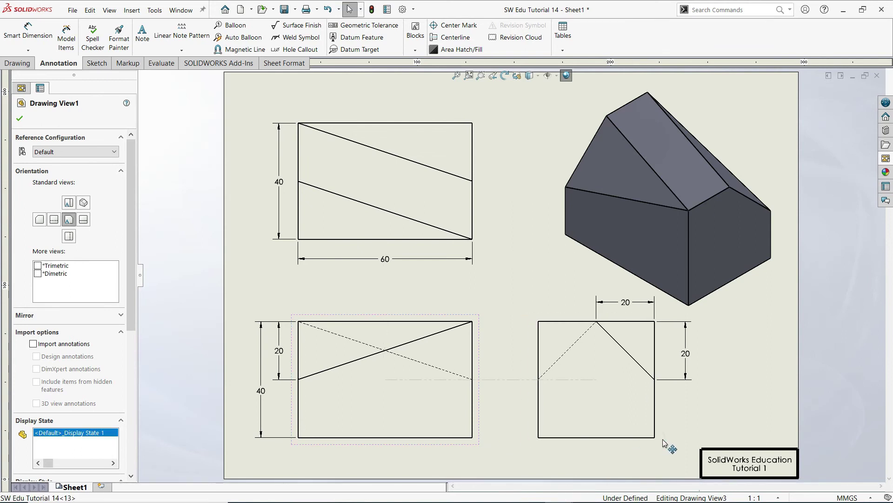
{"action": "left_click", "coordinate": [758, 226]}
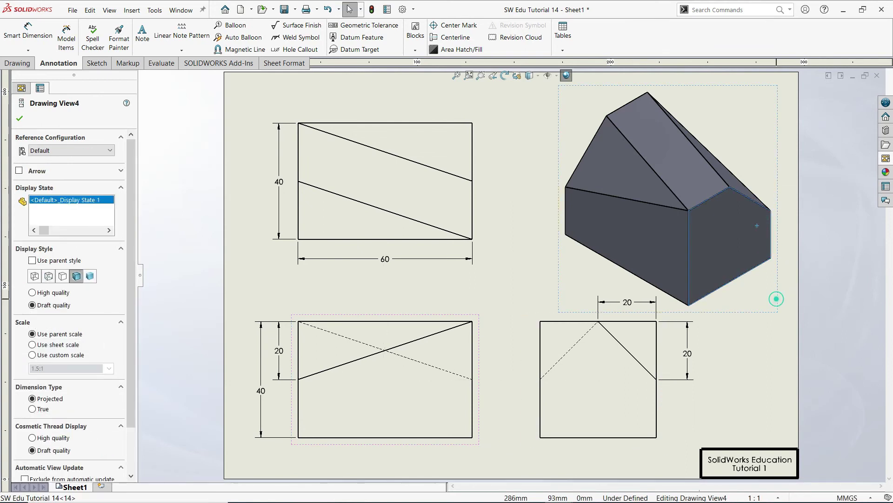
{"action": "left_click_drag", "start_coordinate": [780, 314], "coordinate": [783, 306]}
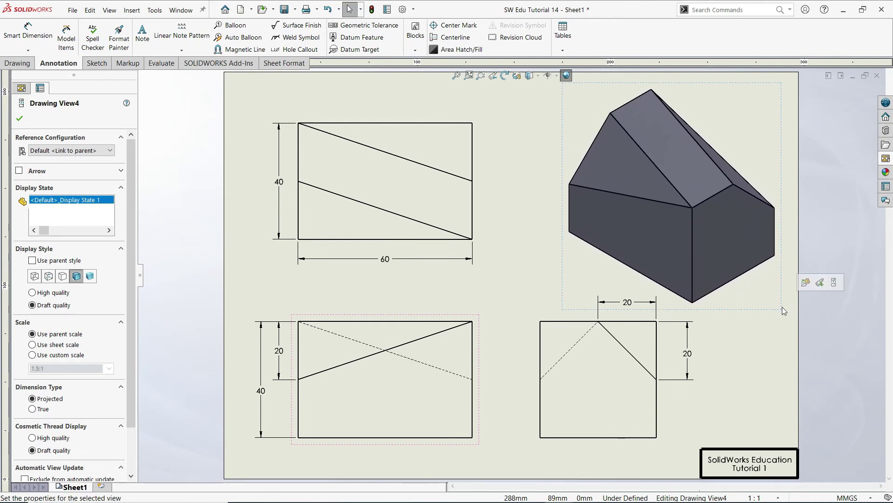
{"action": "left_click_drag", "start_coordinate": [540, 443], "coordinate": [529, 448]}
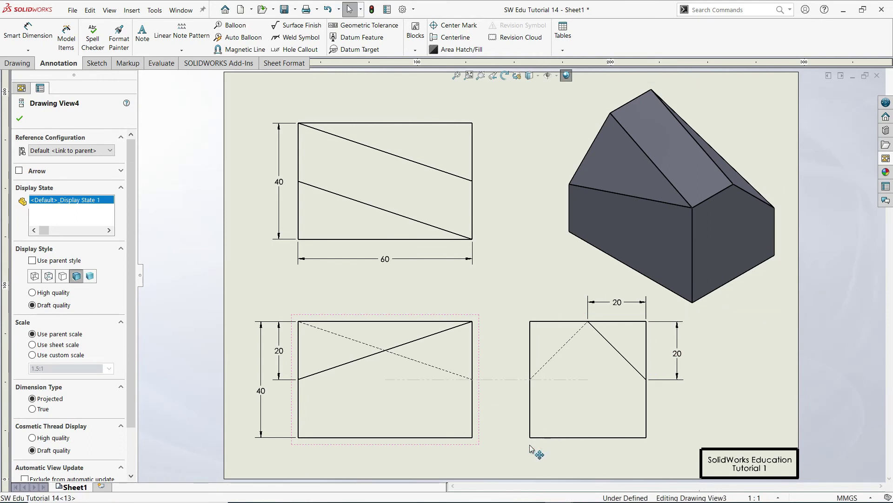
{"action": "left_click", "coordinate": [747, 409]}
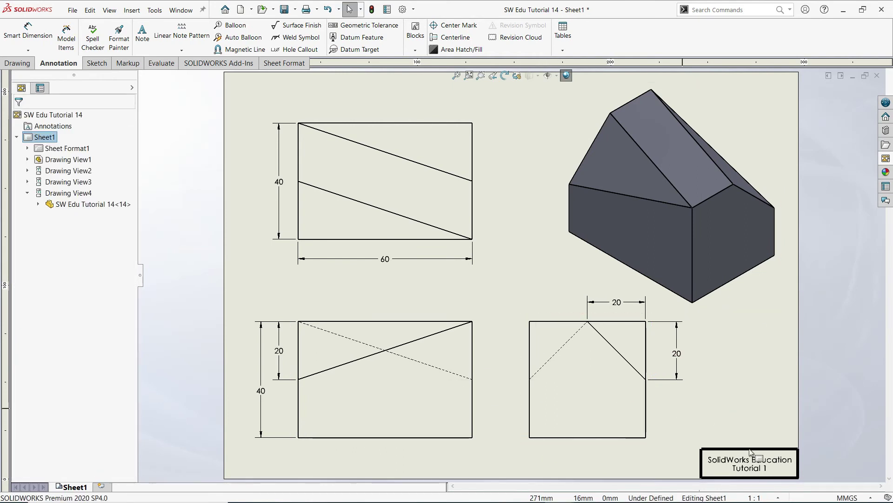
Edit the sheet format title note to 'SolidWorks Education Tutorial 14', then fit the sheet.
{"action": "scroll", "coordinate": [775, 450], "scroll_direction": "down", "scroll_amount": 1}
{"action": "scroll", "coordinate": [775, 450], "scroll_direction": "down", "scroll_amount": 2}
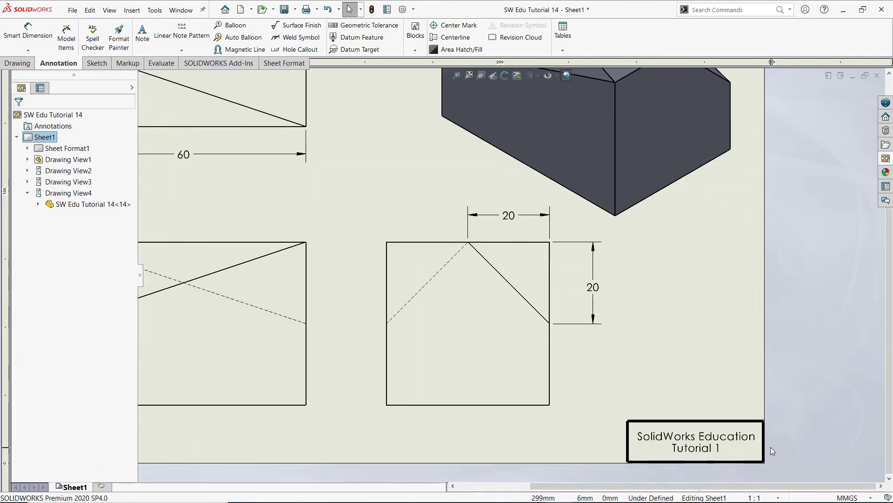
{"action": "double_click", "coordinate": [700, 436]}
{"action": "right_click", "coordinate": [701, 438]}
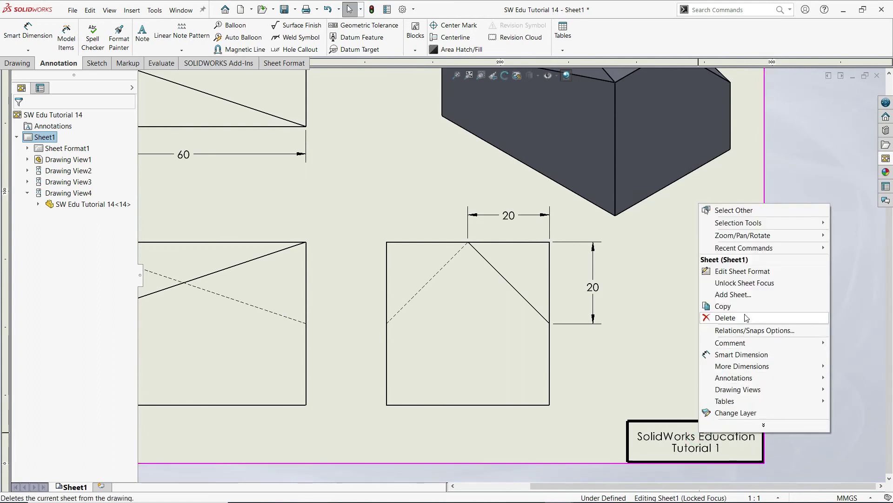
{"action": "left_click", "coordinate": [742, 271]}
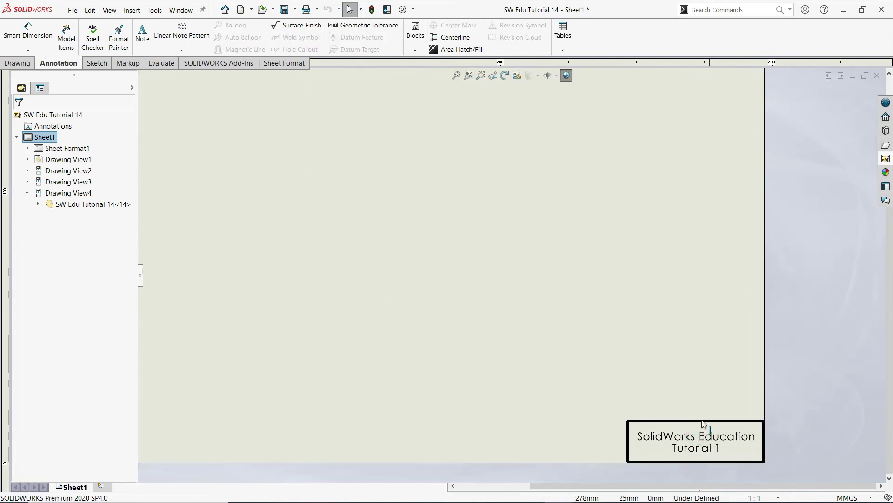
{"action": "double_click", "coordinate": [695, 444]}
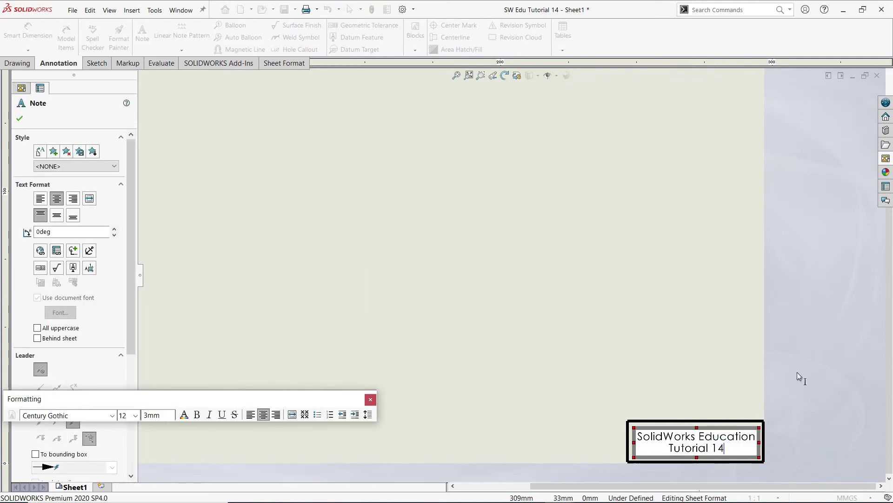
{"action": "left_click", "coordinate": [19, 121]}
{"action": "left_click", "coordinate": [850, 100]}
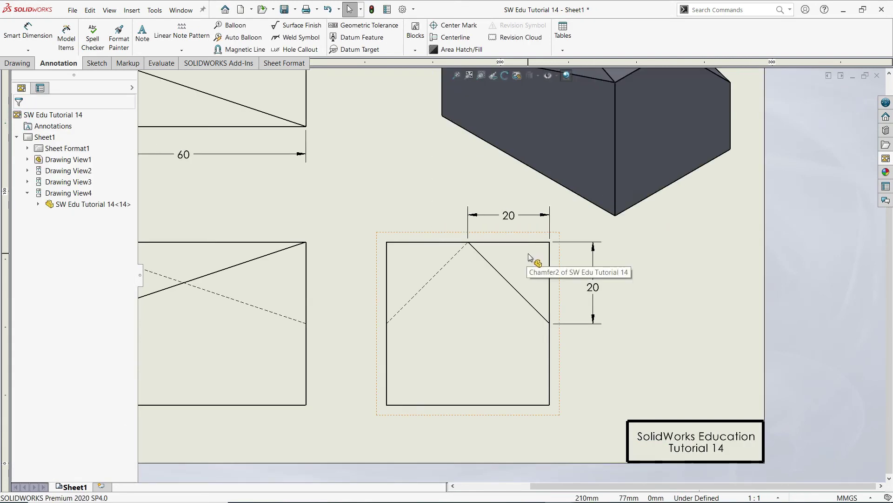
{"action": "key", "text": "f"}
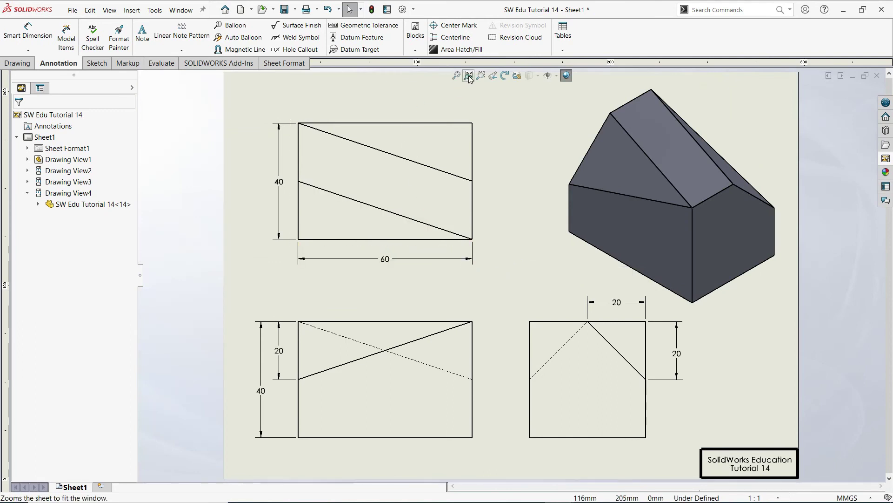
{"action": "left_click", "coordinate": [469, 77]}
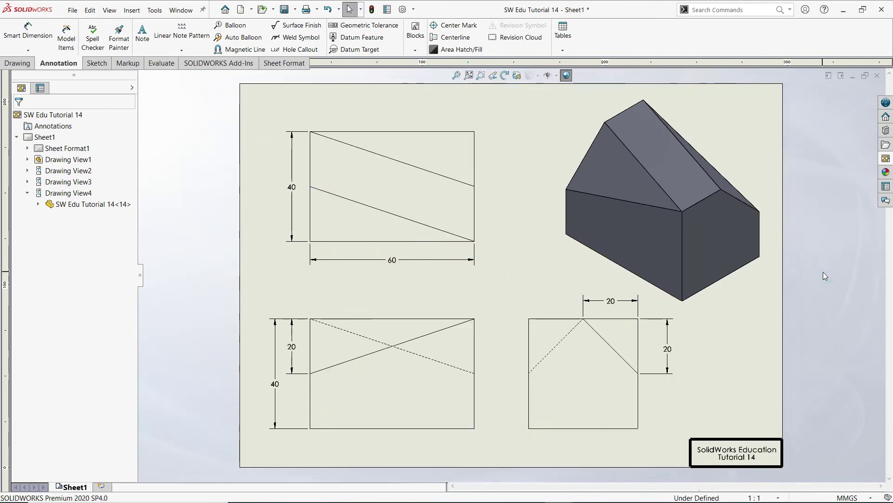
Save the drawing under its current name.
{"action": "left_click", "coordinate": [73, 10]}
{"action": "left_click", "coordinate": [92, 93]}
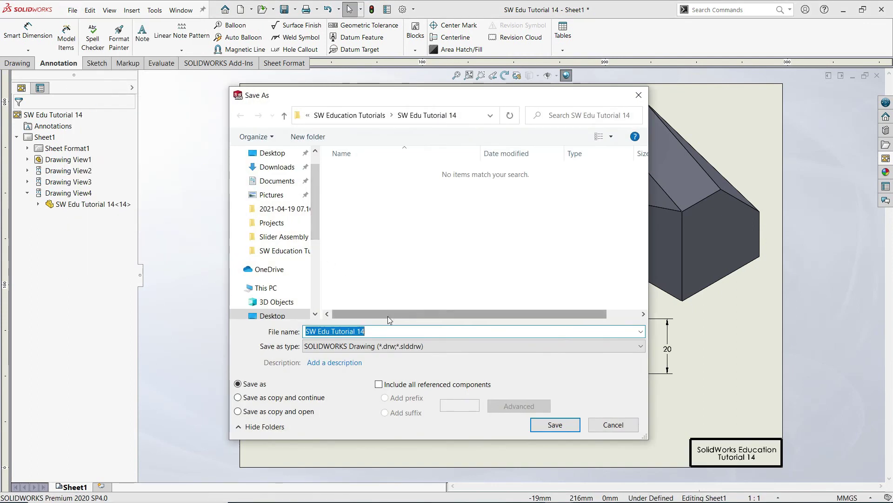
{"action": "left_click", "coordinate": [552, 428]}
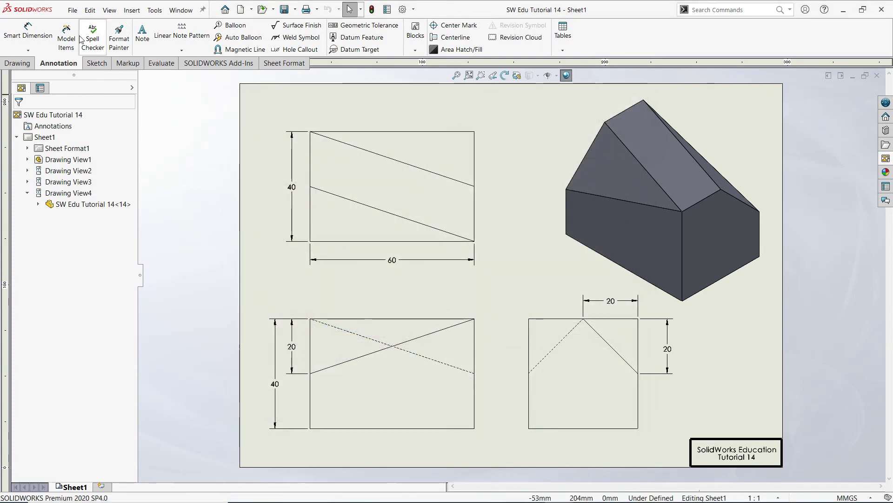
Export the drawing as the Adobe PDF 'SW Edu Tutorial 14'.
{"action": "left_click", "coordinate": [72, 11]}
{"action": "left_click", "coordinate": [89, 89]}
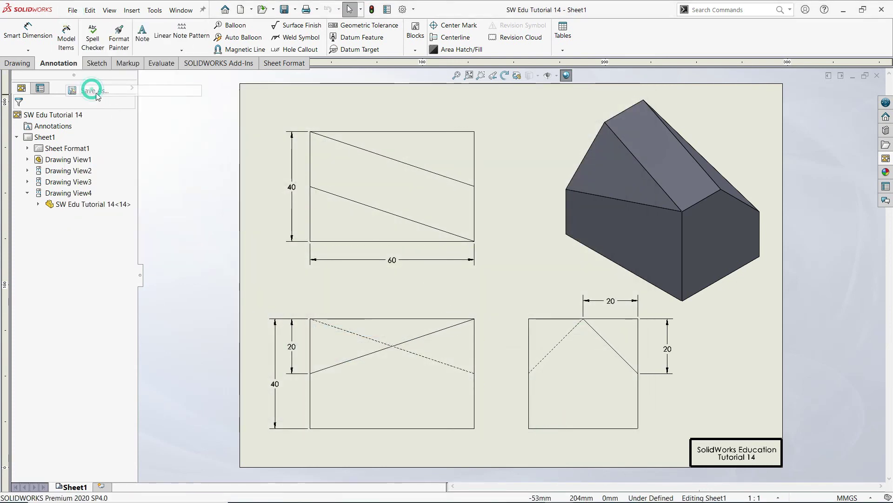
{"action": "left_click", "coordinate": [391, 346]}
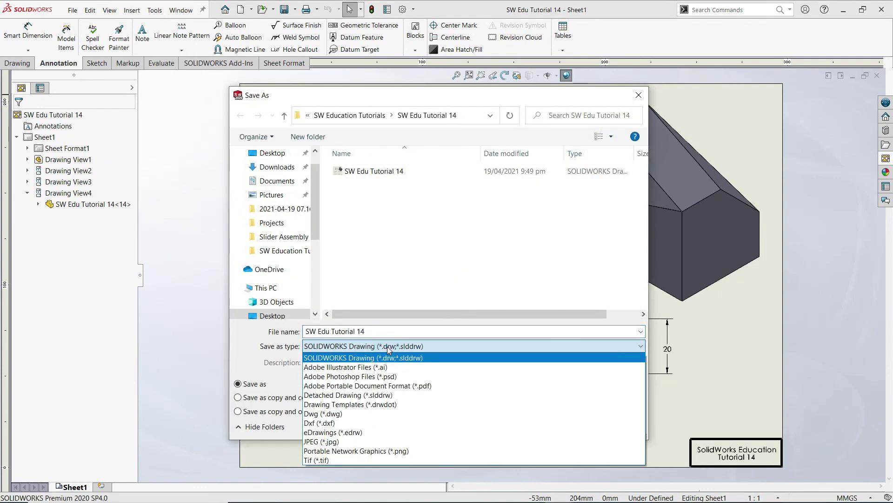
{"action": "left_click", "coordinate": [395, 389]}
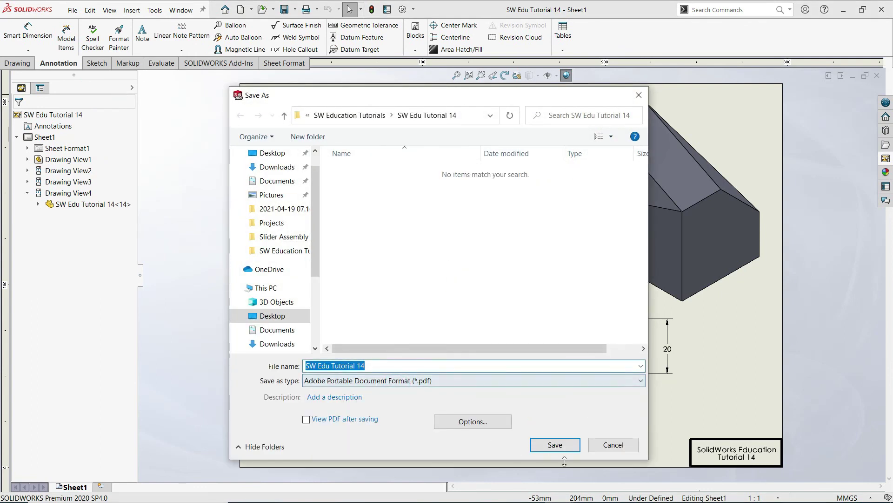
{"action": "left_click", "coordinate": [557, 444]}
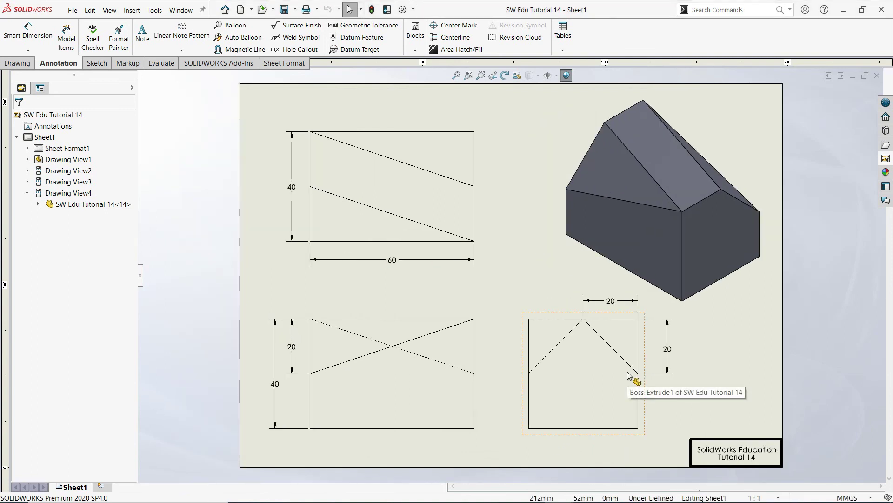
Open SW Edu Tutorial 14.pdf from File Explorer's recent files.
{"action": "key", "text": "super+e"}
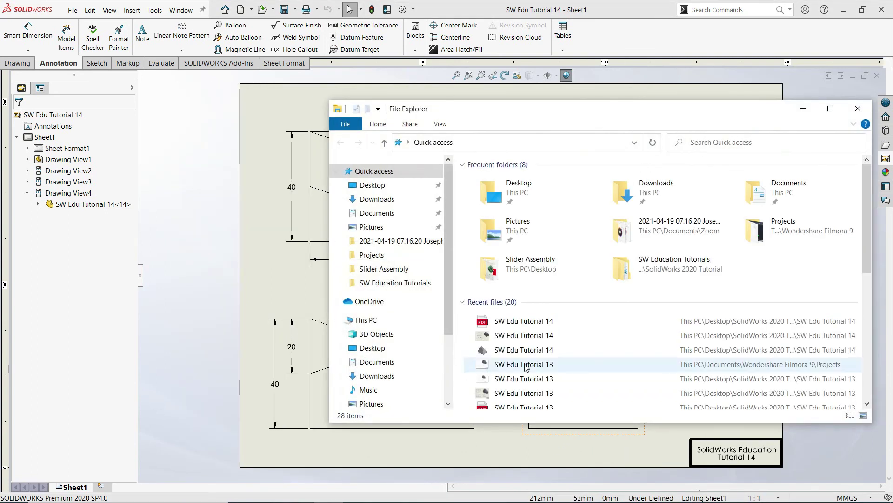
{"action": "left_click", "coordinate": [535, 325]}
{"action": "double_click", "coordinate": [536, 326]}
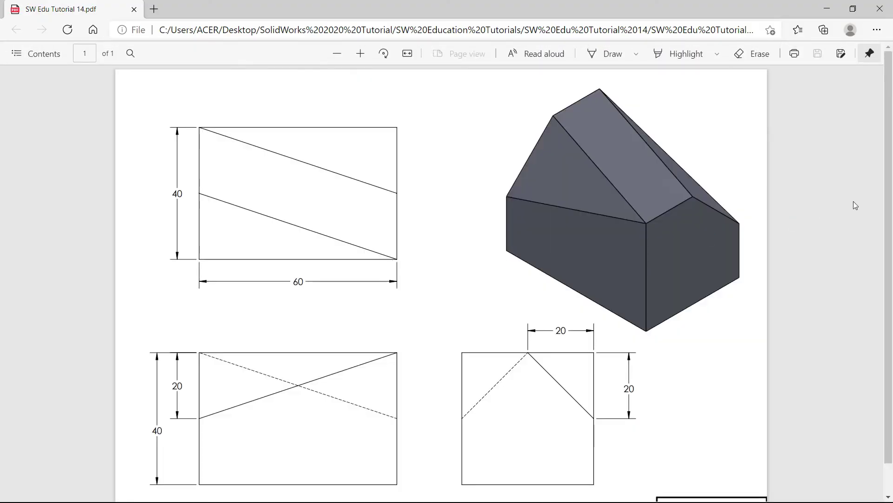
{"action": "scroll", "coordinate": [884, 214], "scroll_direction": "down", "scroll_amount": 1}
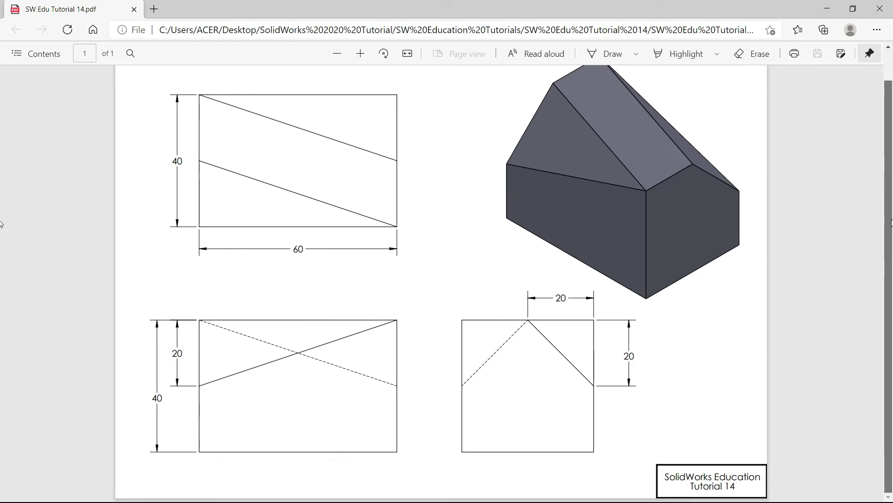